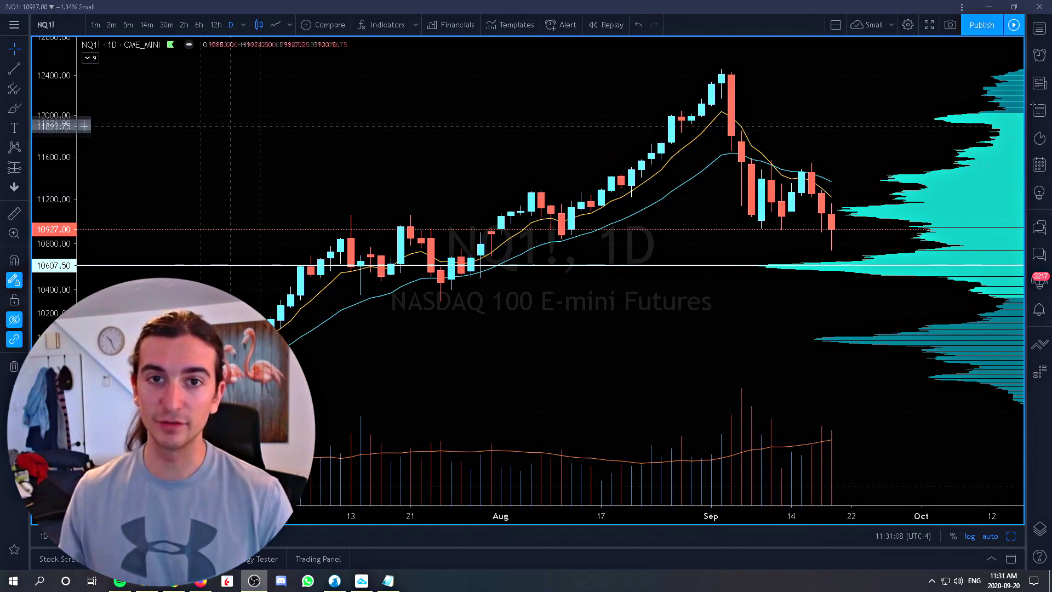
# Open the keyboard shortcuts list from the main menu and peek at the Chart and Pine Editor sections.
pyautogui.click(18, 26)
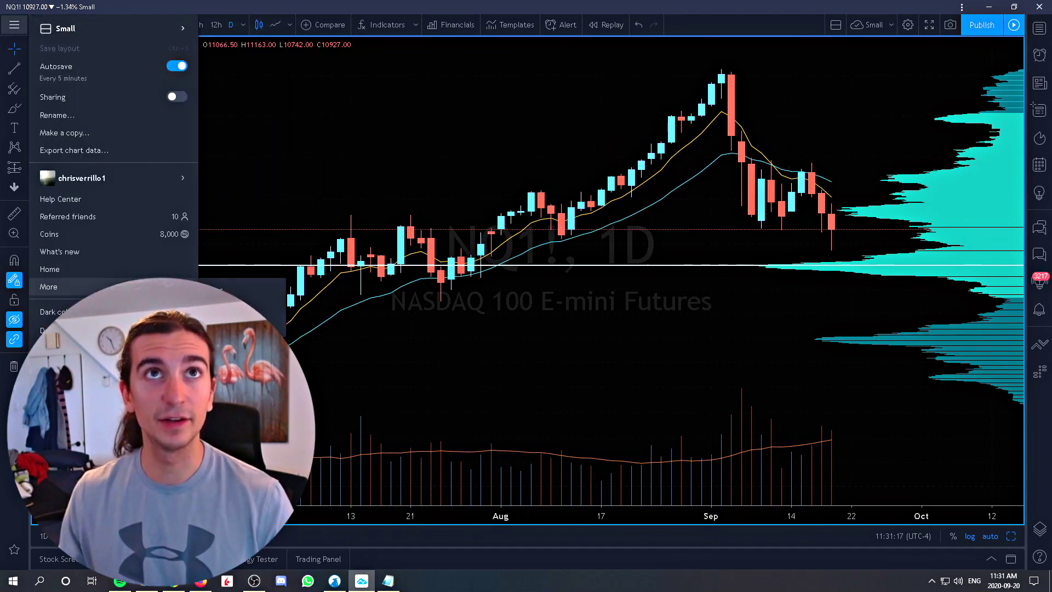
pyautogui.moveTo(110, 29)
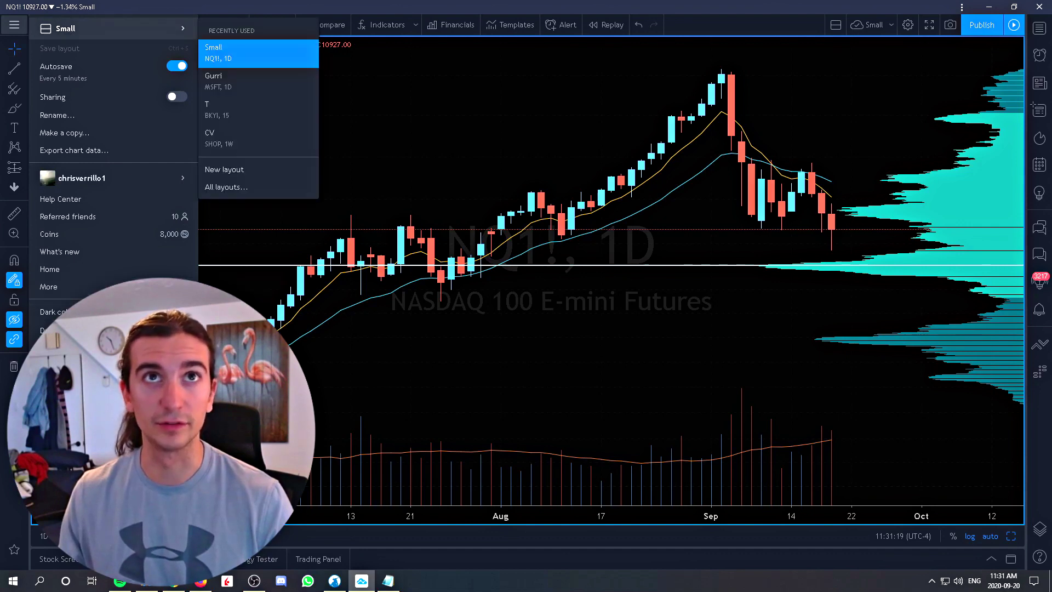
pyautogui.click(89, 352)
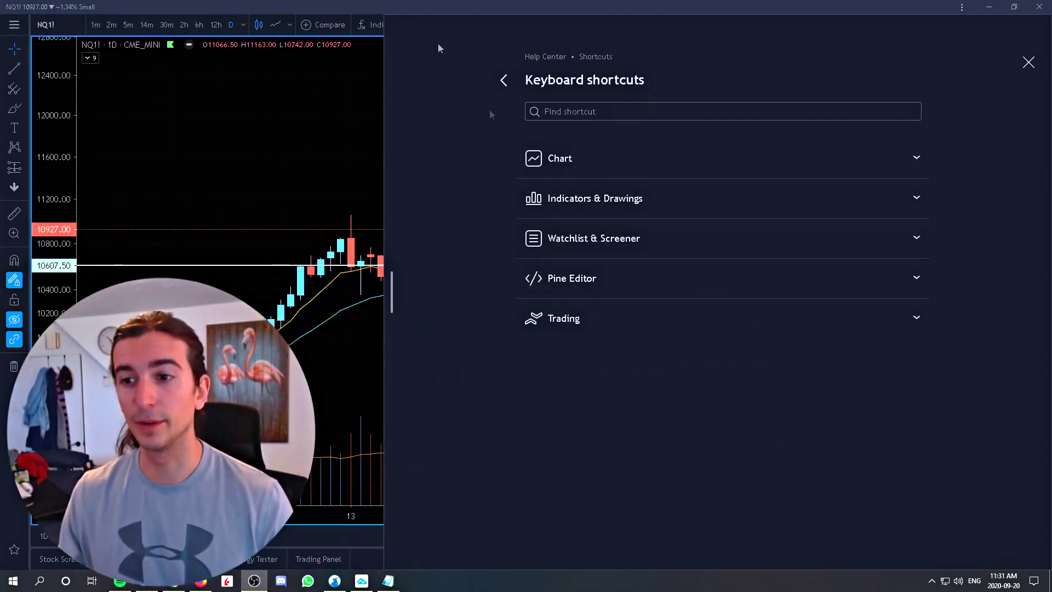
pyautogui.click(614, 160)
pyautogui.click(608, 160)
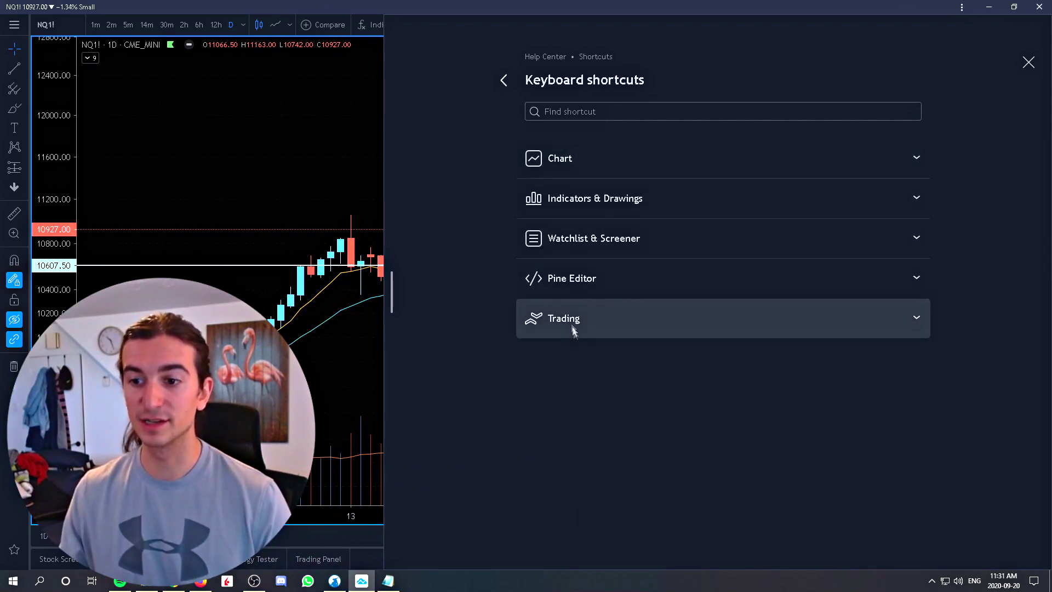
pyautogui.click(563, 290)
pyautogui.click(563, 290)
# Expand and collapse the Trading and Chart shortcut sections, then close the shortcuts panel.
pyautogui.click(550, 331)
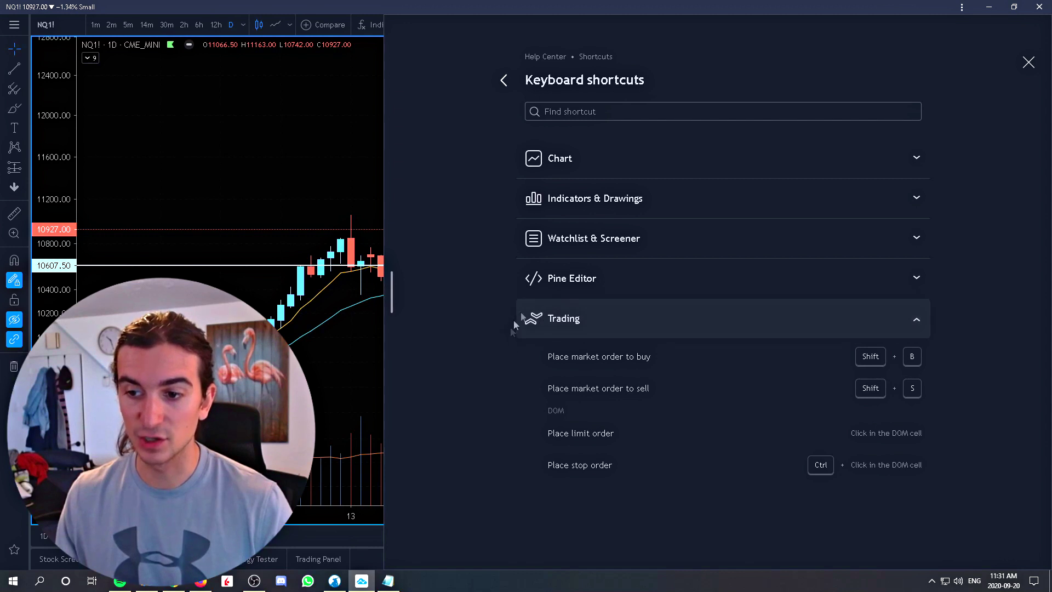
pyautogui.click(580, 158)
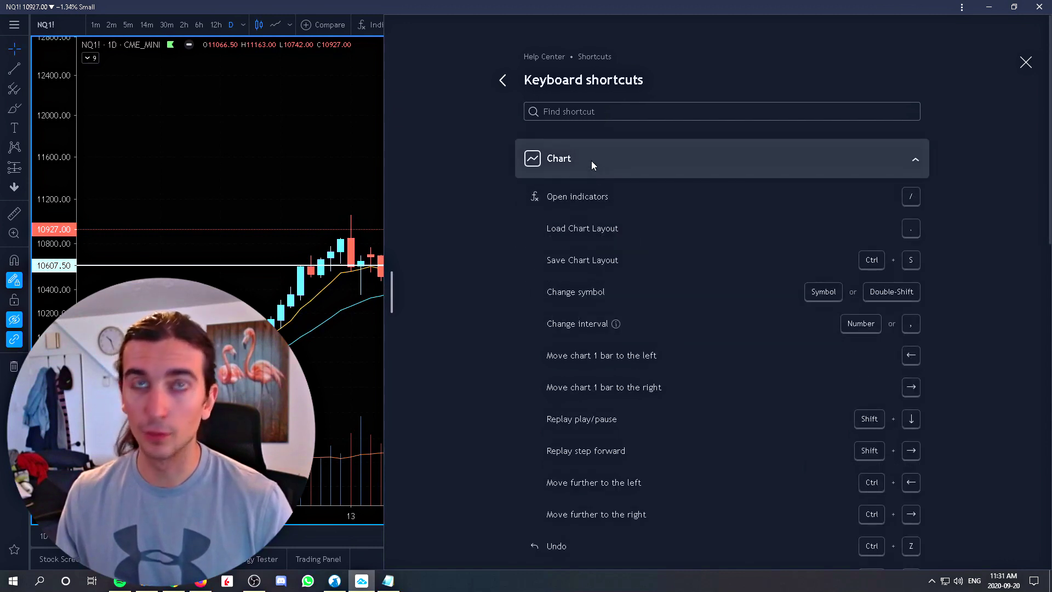
pyautogui.click(590, 160)
pyautogui.click(588, 323)
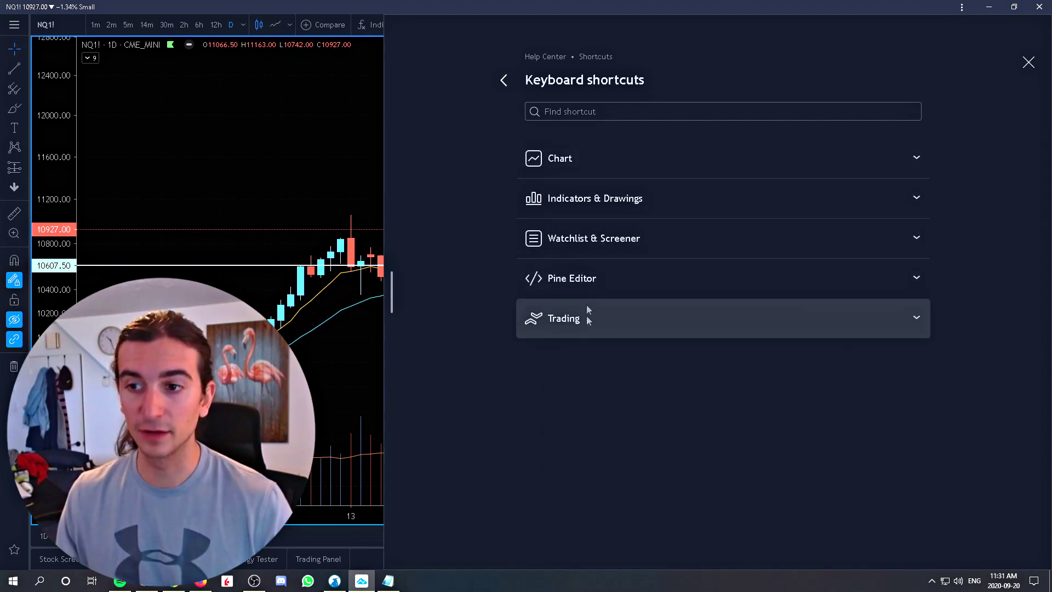
pyautogui.click(604, 164)
pyautogui.click(605, 164)
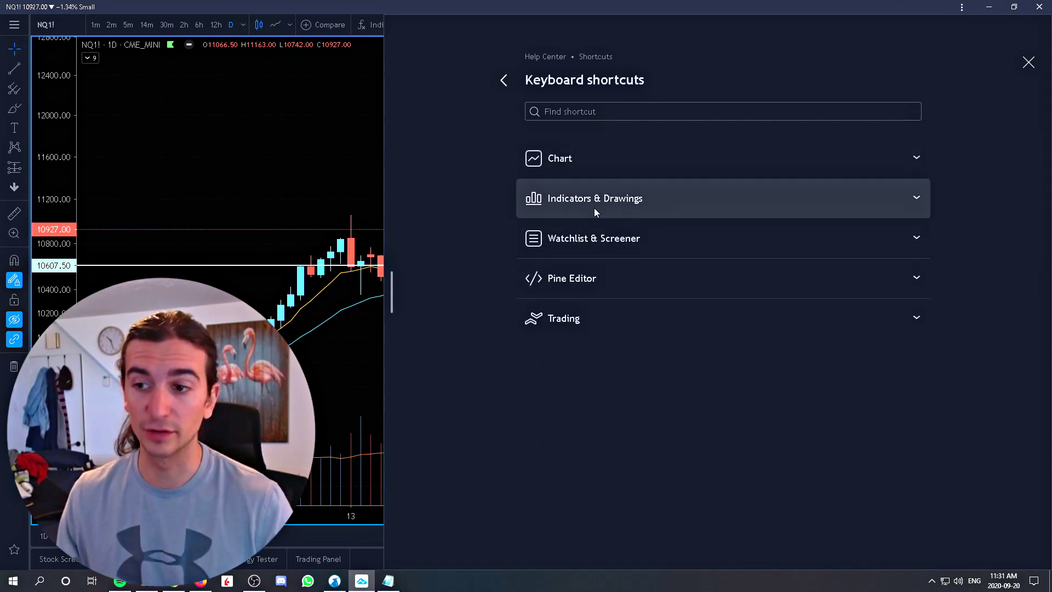
pyautogui.click(1028, 62)
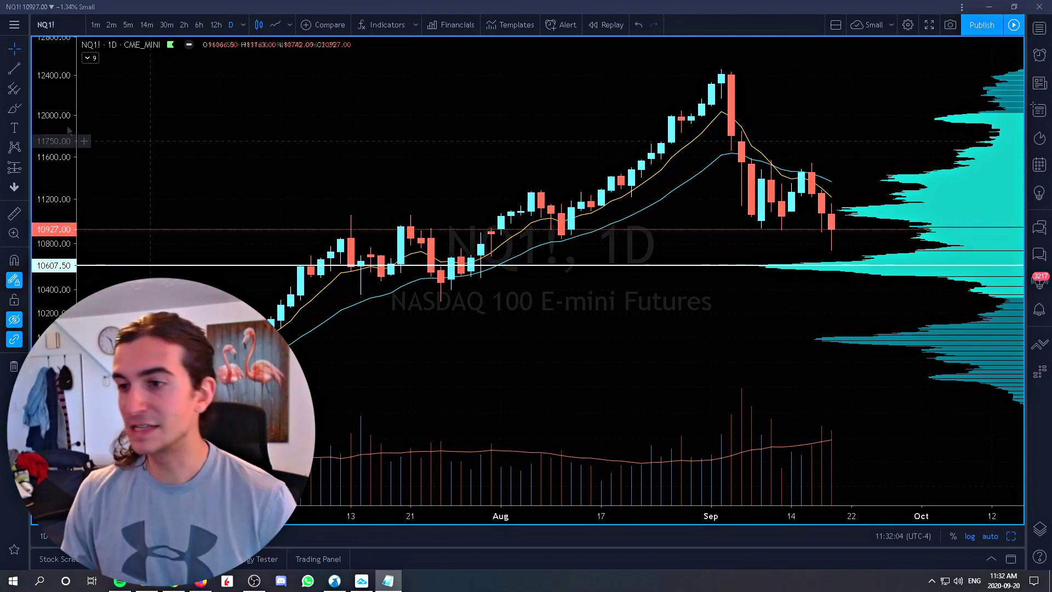
# Pan the chart toward earlier dates and back, then type C to search symbols.
pyautogui.moveTo(582, 355); pyautogui.dragTo(690, 352)
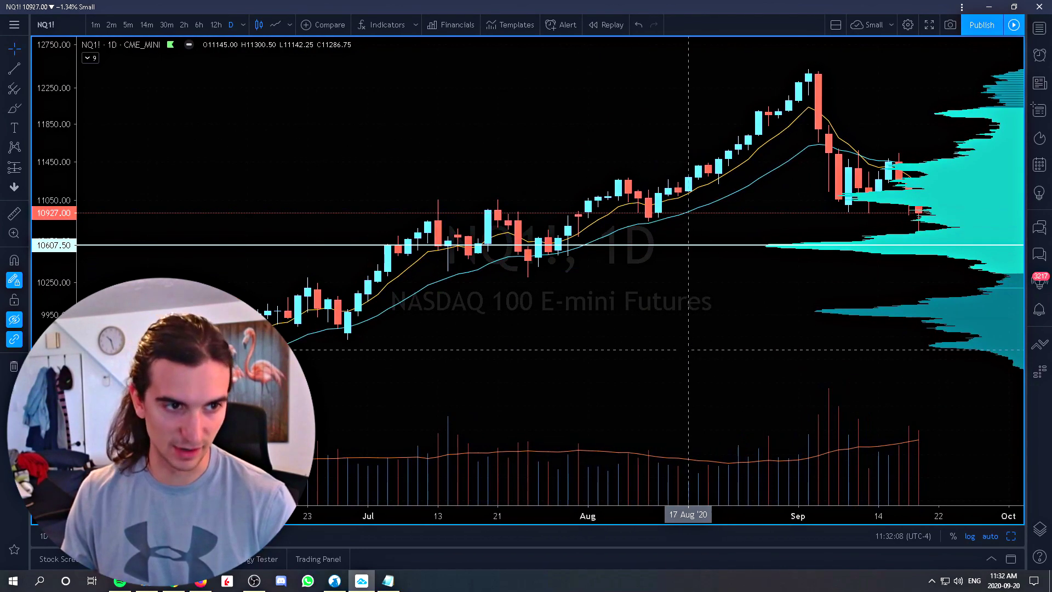
pyautogui.moveTo(658, 293); pyautogui.dragTo(586, 319)
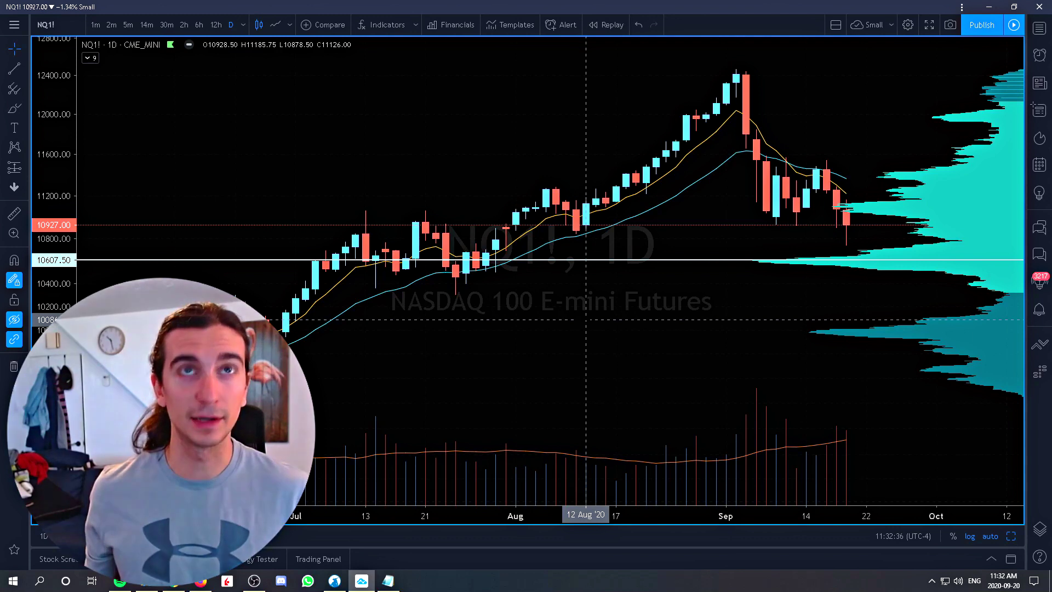
pyautogui.write('c')
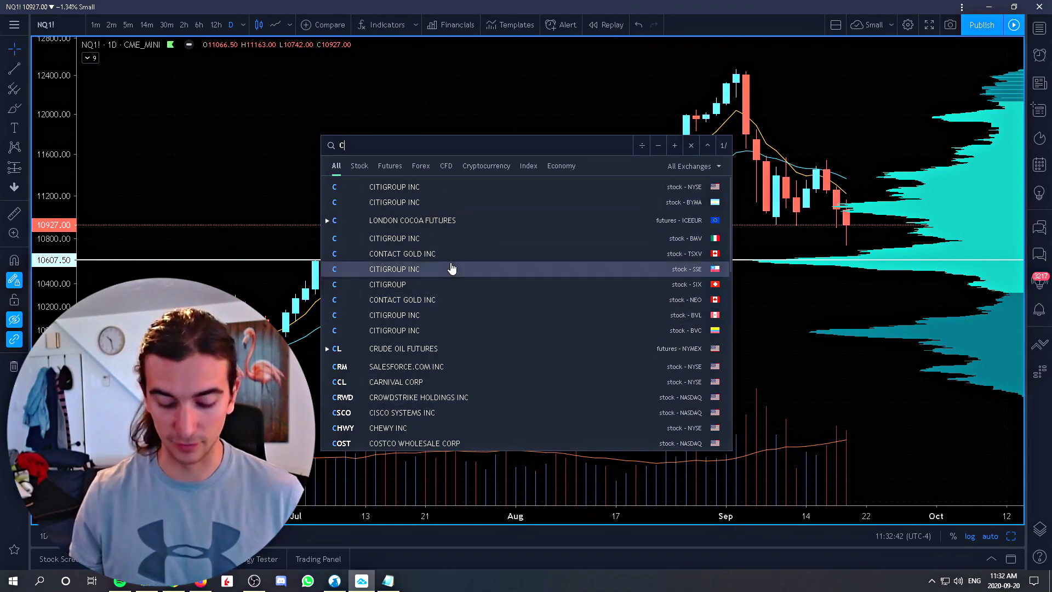
# Search for SPY, dismiss Symbol Search, then reopen it with Ctrl+K.
pyautogui.press('BackSpace')
pyautogui.write('spy')
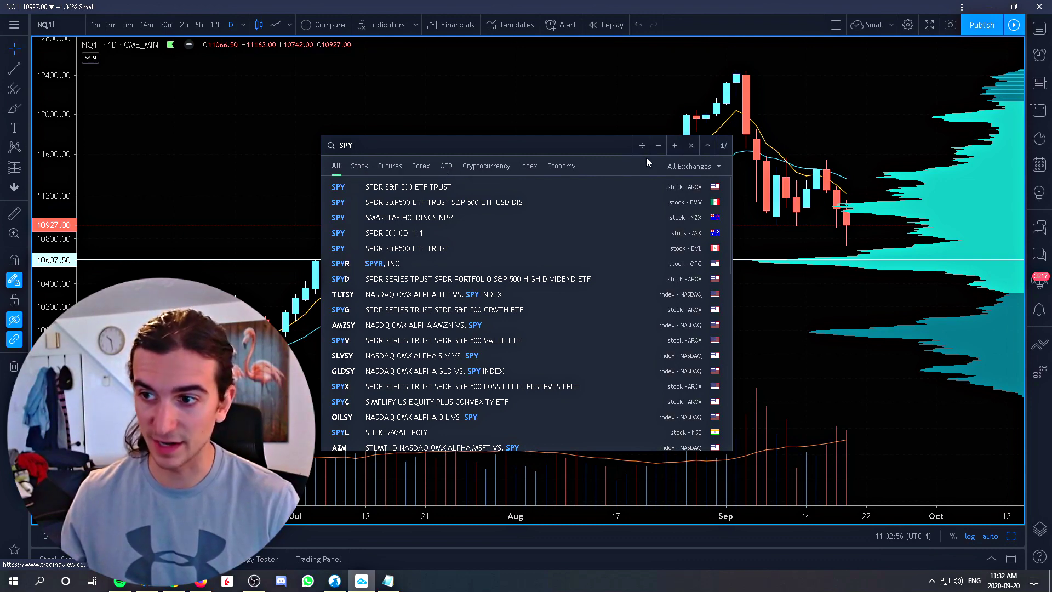
pyautogui.click(720, 166)
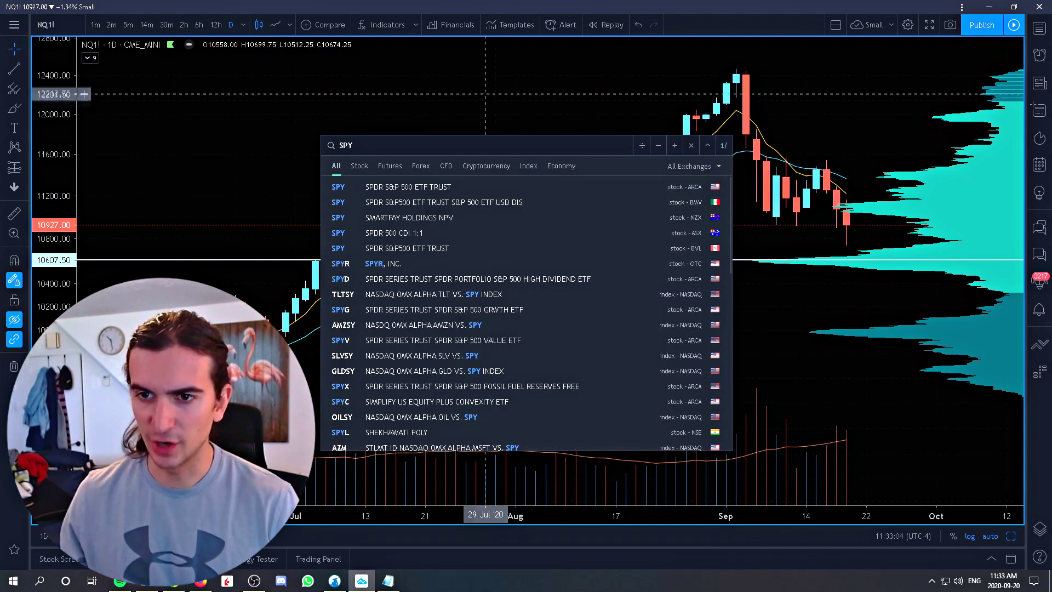
pyautogui.click(485, 94)
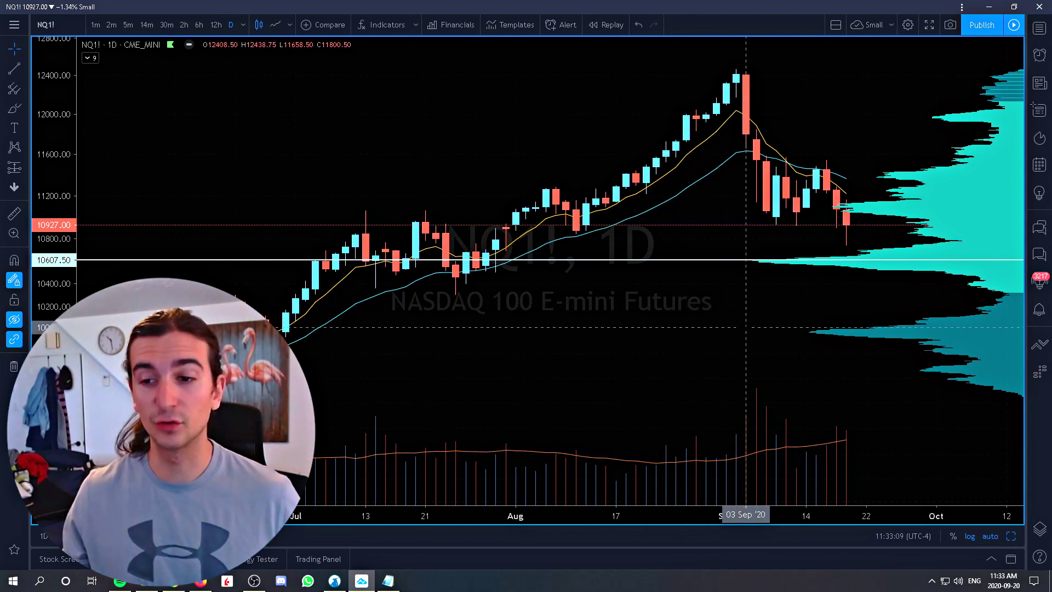
pyautogui.hotkey('ctrl', 'k')
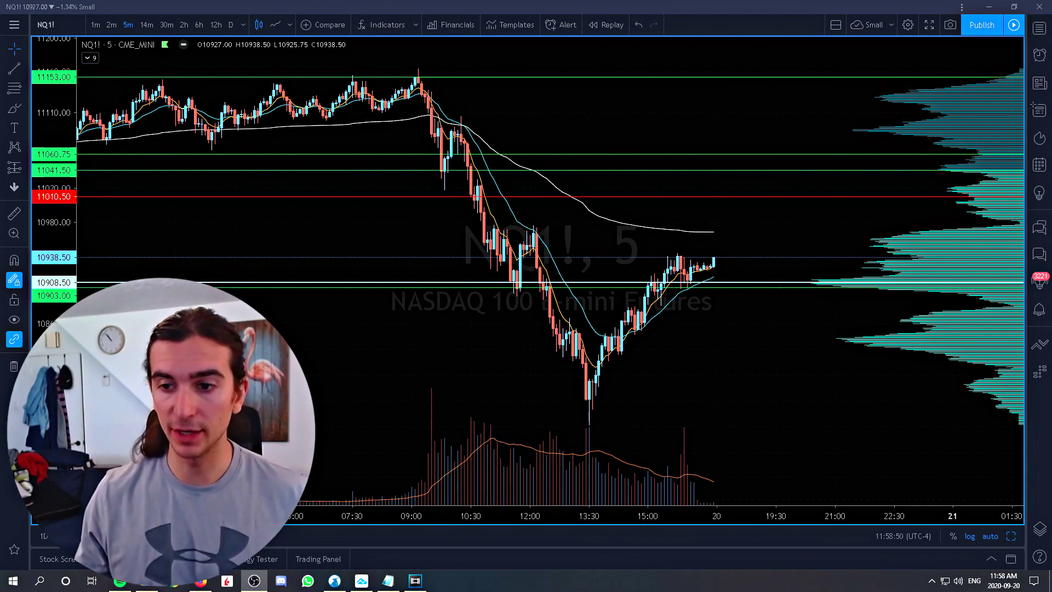
# Try 12H and 120 interval entries on the chart and cancel them, plus an empty prompt.
pyautogui.click(444, 379)
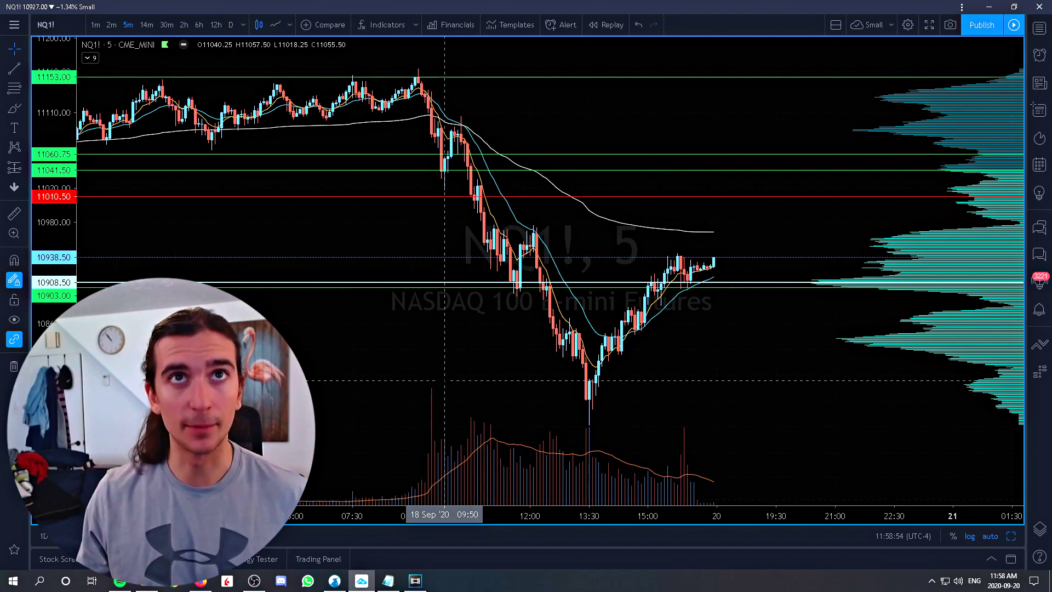
pyautogui.write('1')
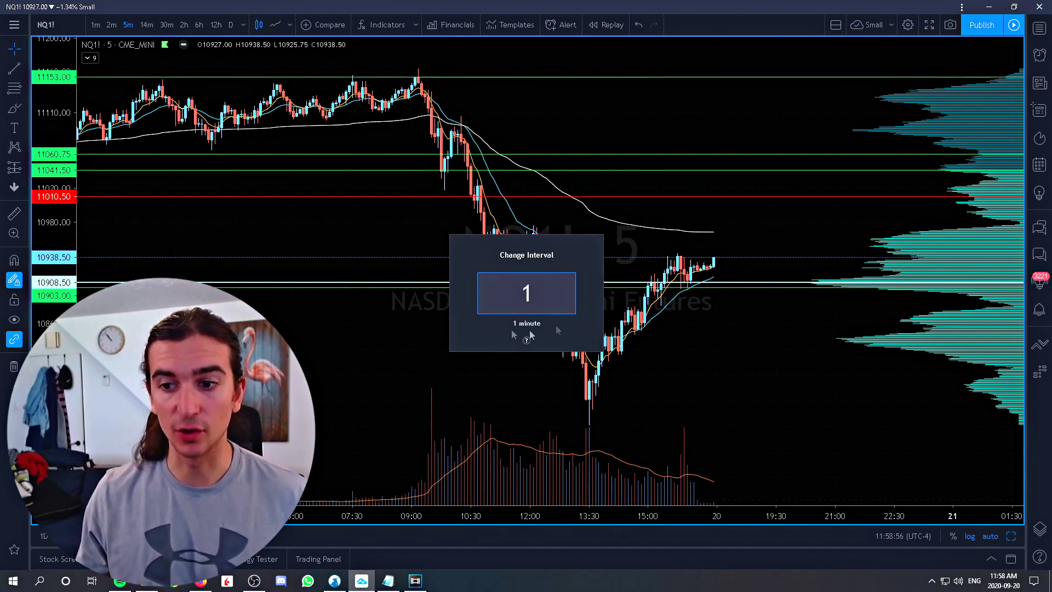
pyautogui.write('2')
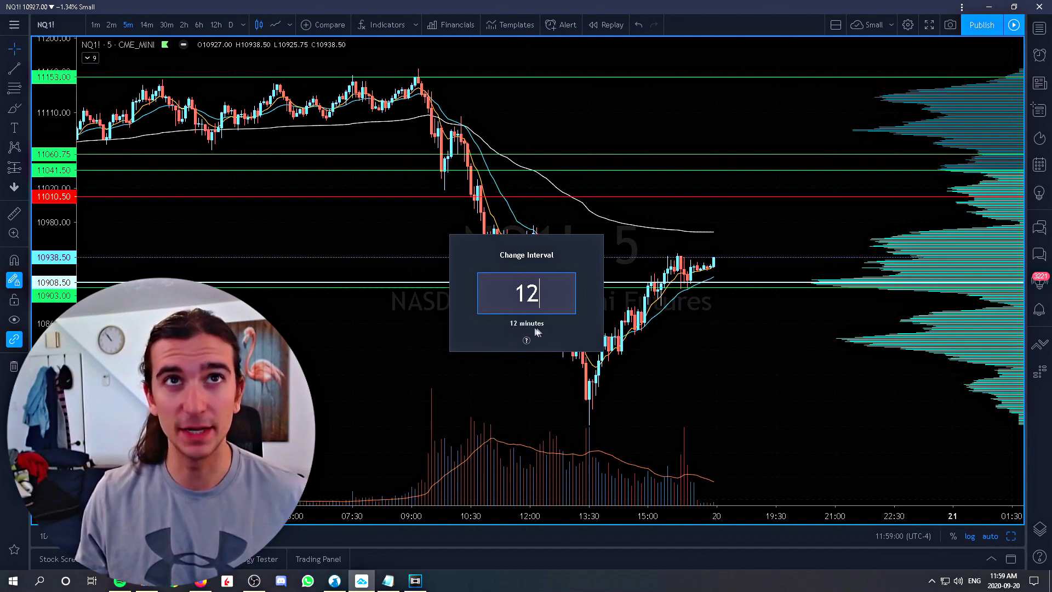
pyautogui.write('H')
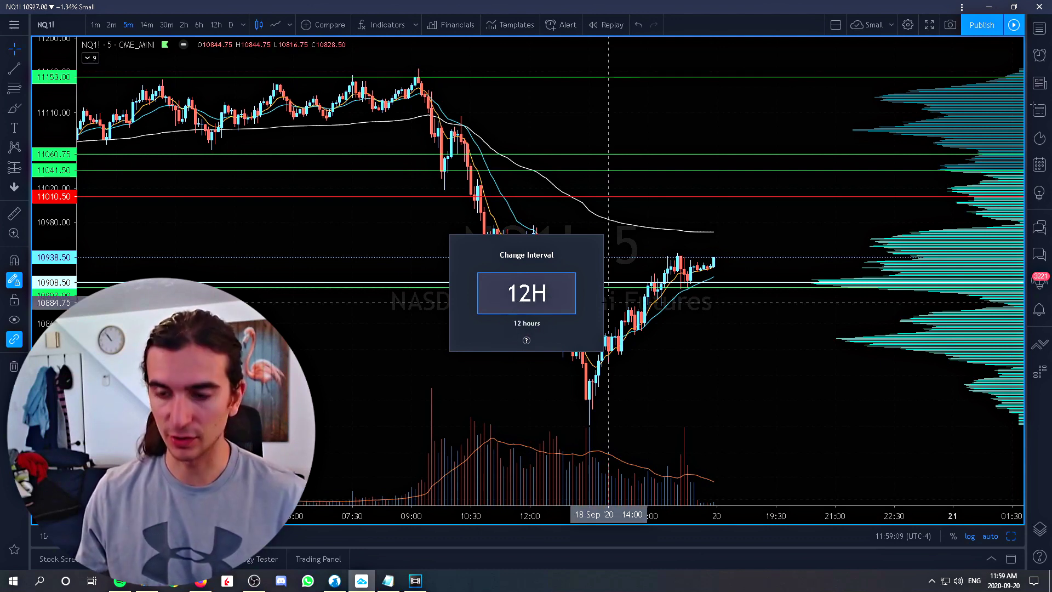
pyautogui.press('BackSpace')
pyautogui.write('0')
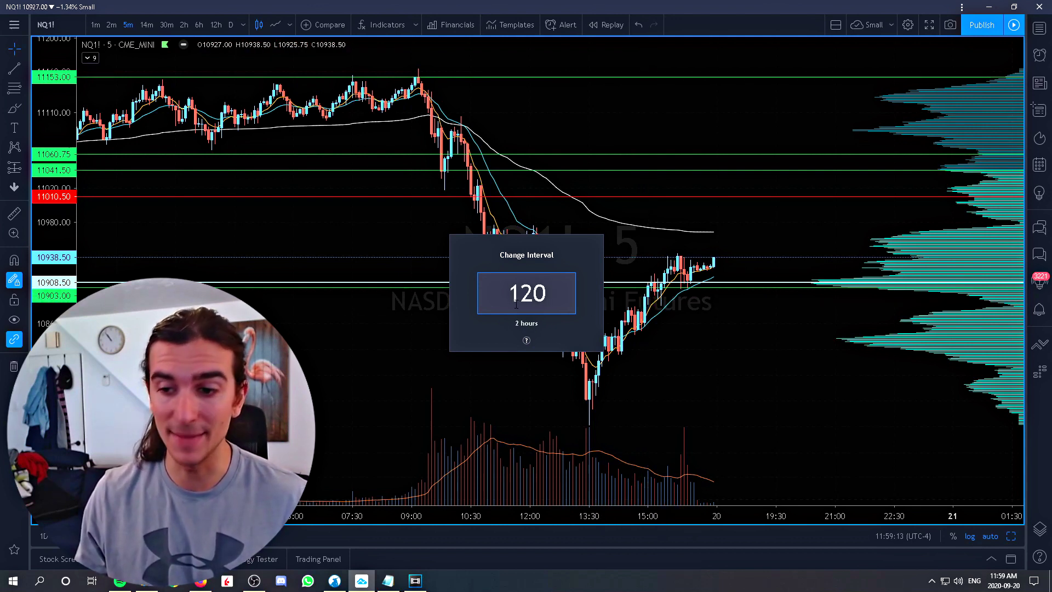
pyautogui.press('Escape')
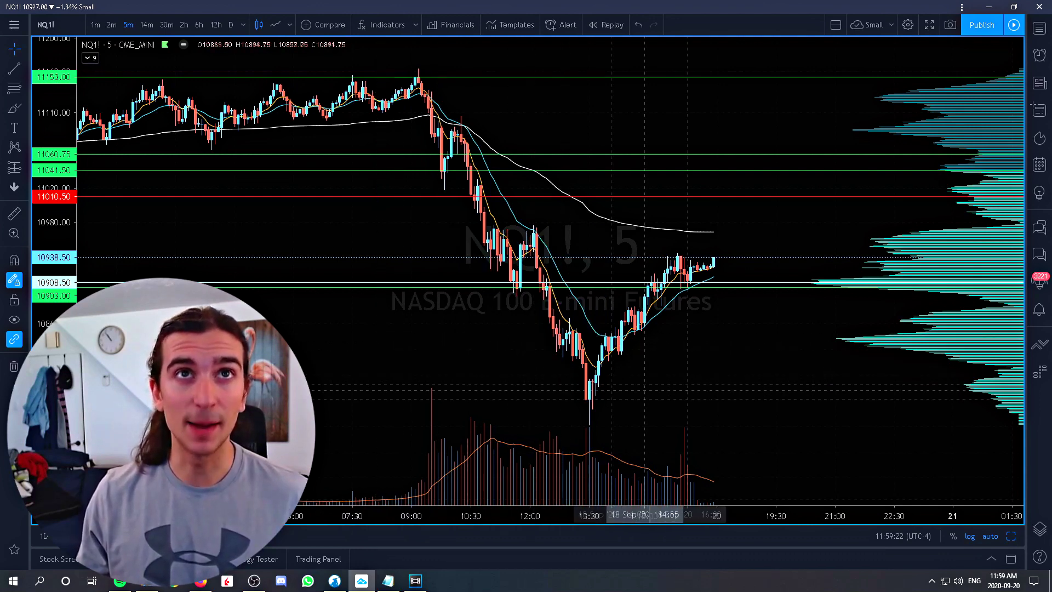
pyautogui.press(',')
pyautogui.press('Escape')
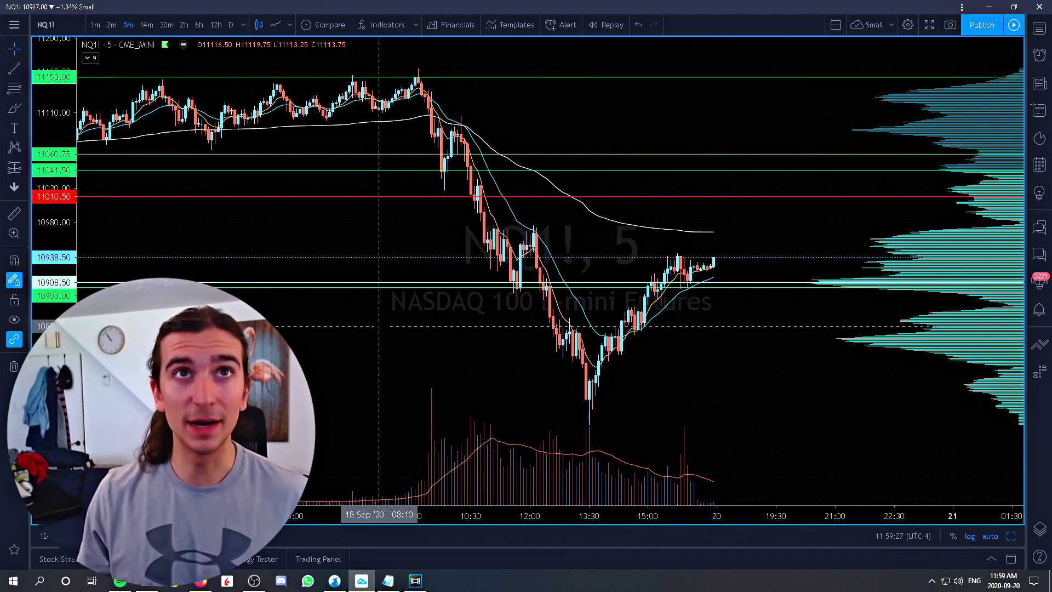
# Cancel a 567-minute entry, then apply a 58-minute interval.
pyautogui.press('5')
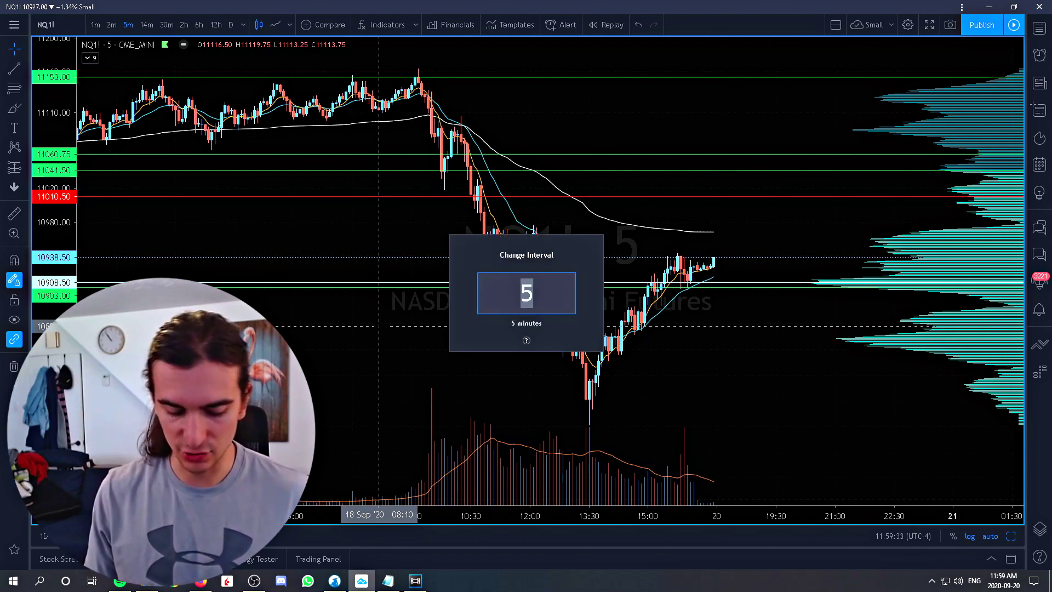
pyautogui.write('67')
pyautogui.press('Escape')
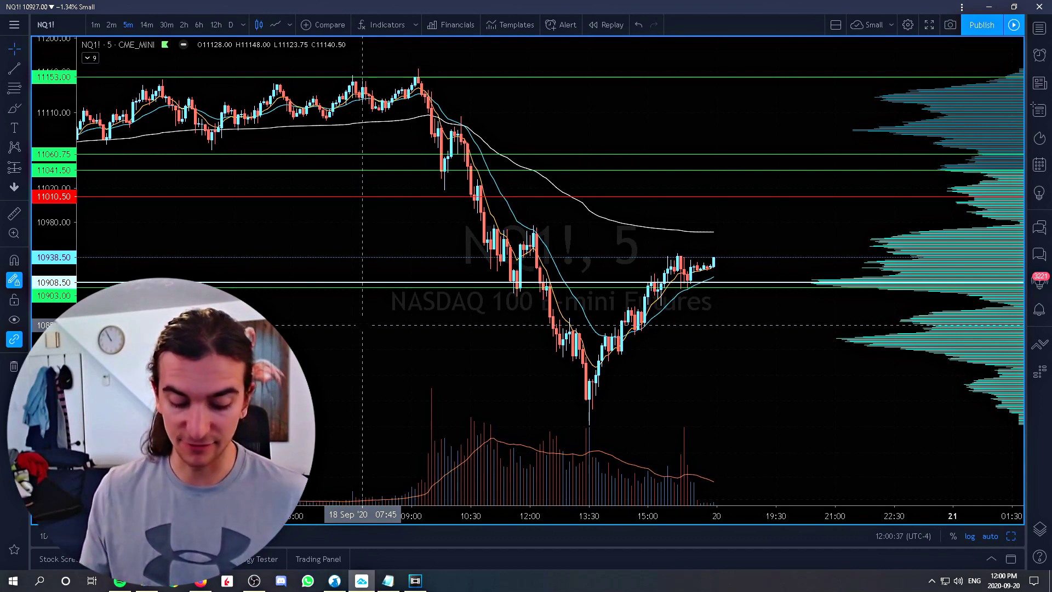
pyautogui.write('58')
pyautogui.press('Return')
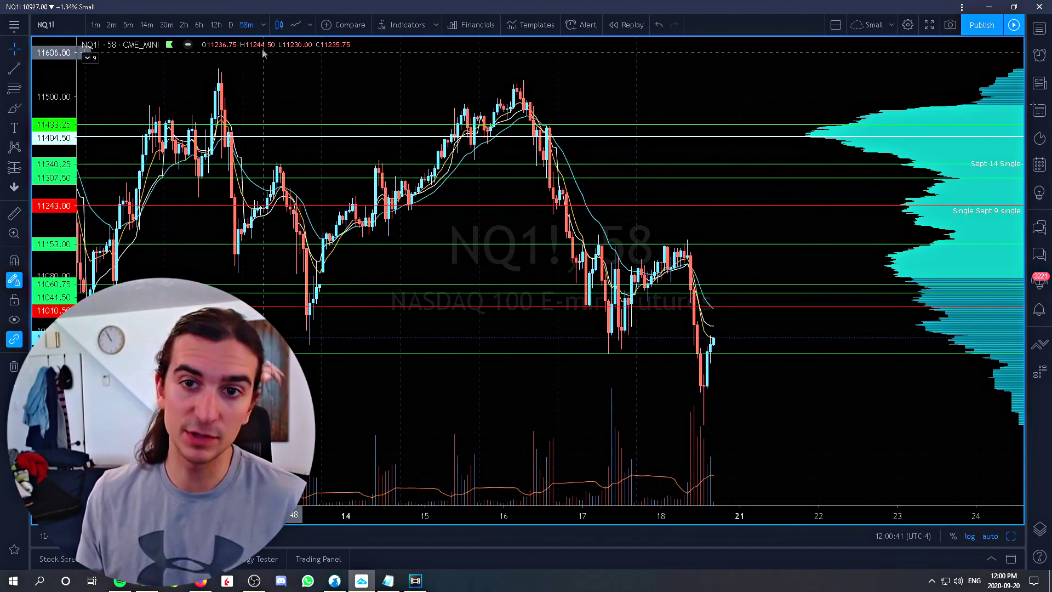
# Switch to the 14m then 5m interval, browse the interval list, and return to daily.
pyautogui.click(147, 24)
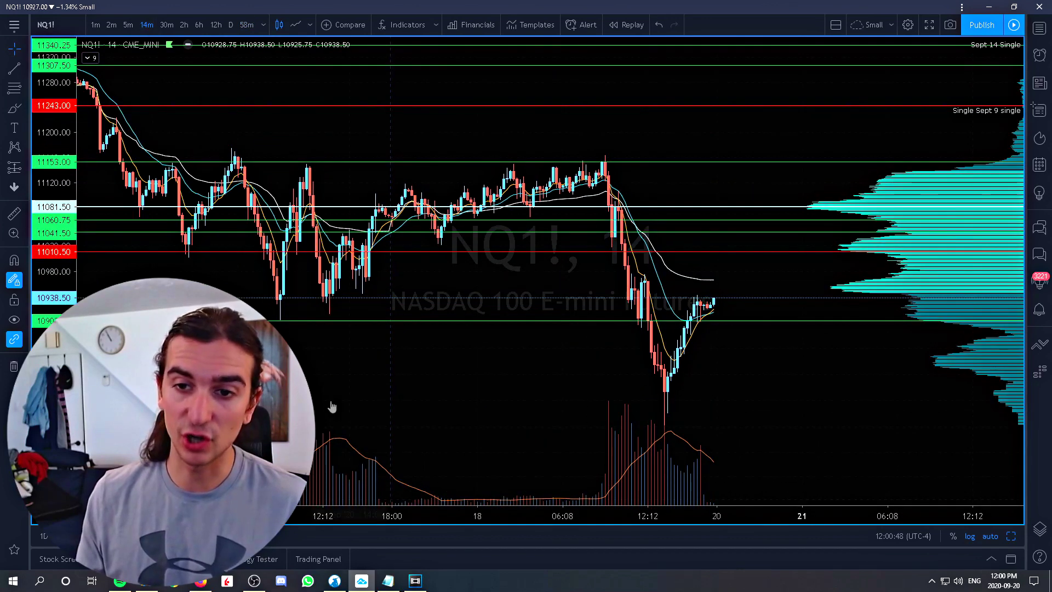
pyautogui.click(129, 25)
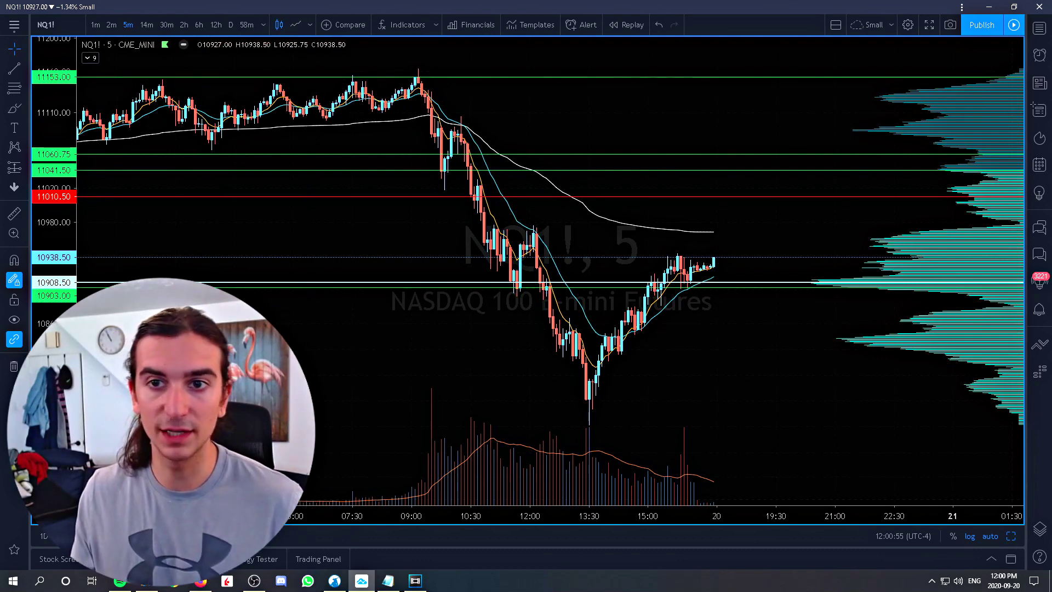
pyautogui.click(263, 25)
pyautogui.press('Escape')
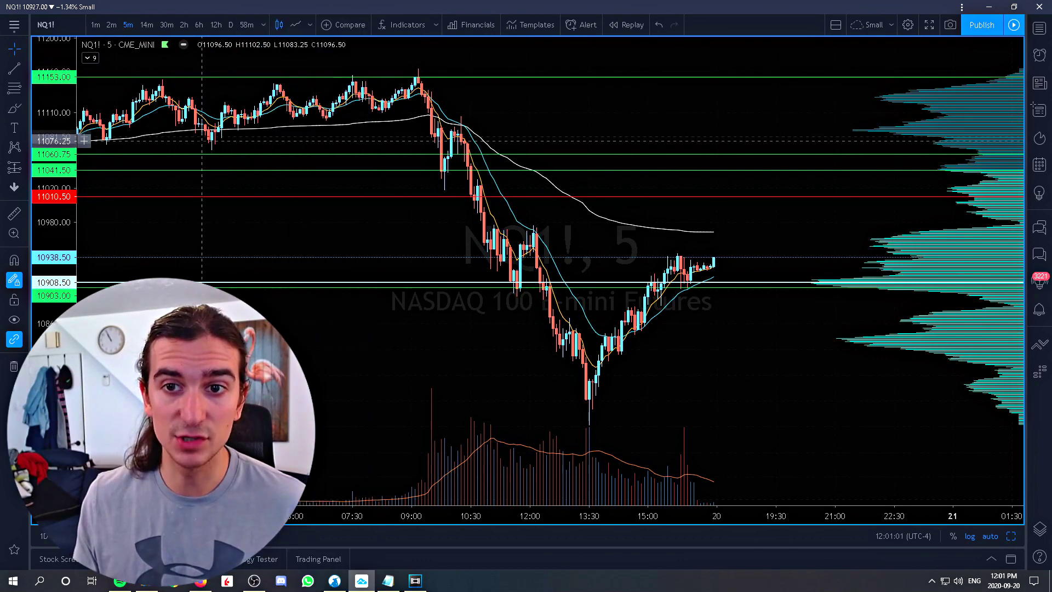
pyautogui.click(265, 27)
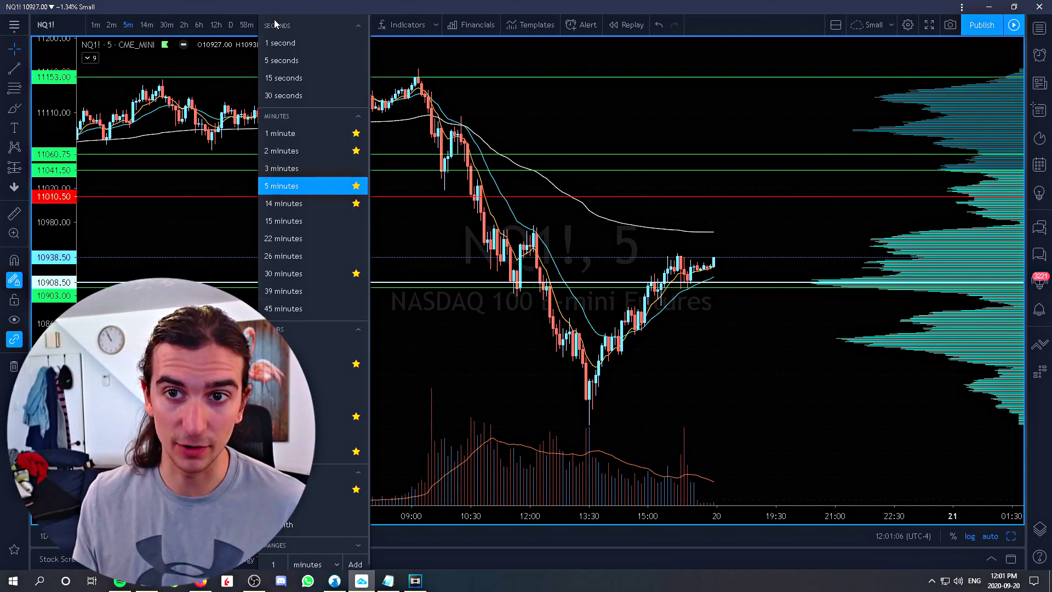
pyautogui.click(405, 312)
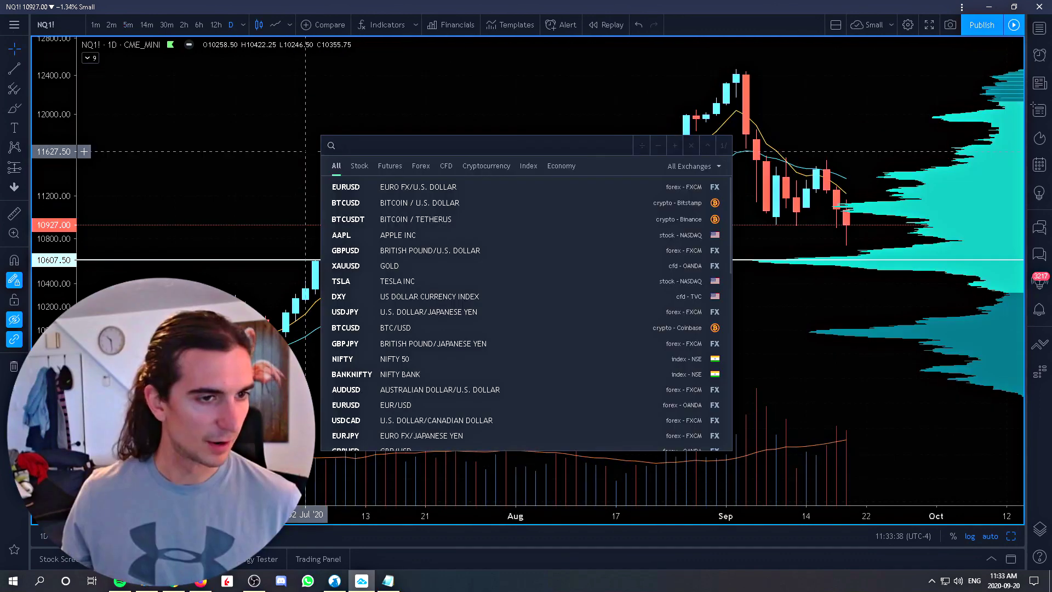
pyautogui.press('Escape')
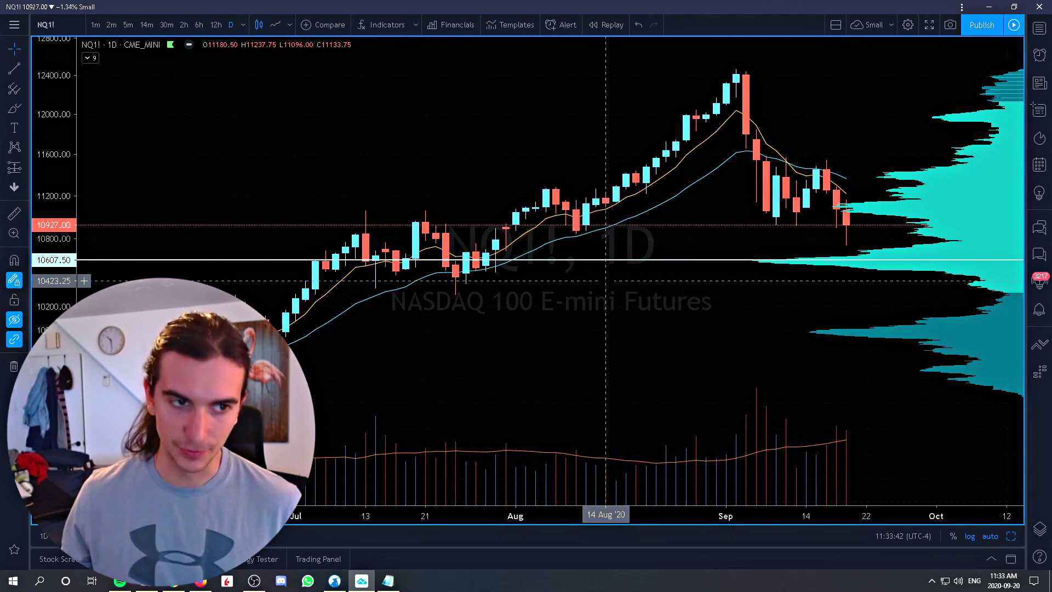
# Browse the indicators library's Built-ins, Candlestick Patterns and Public Library, then show multi-chart layouts.
pyautogui.press('/')
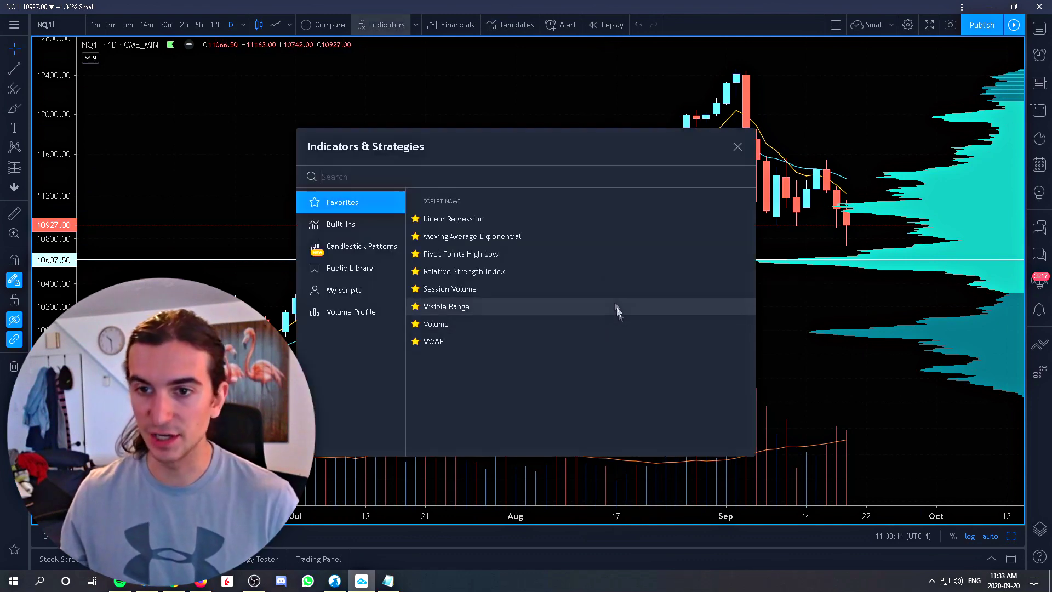
pyautogui.click(736, 146)
pyautogui.press('/')
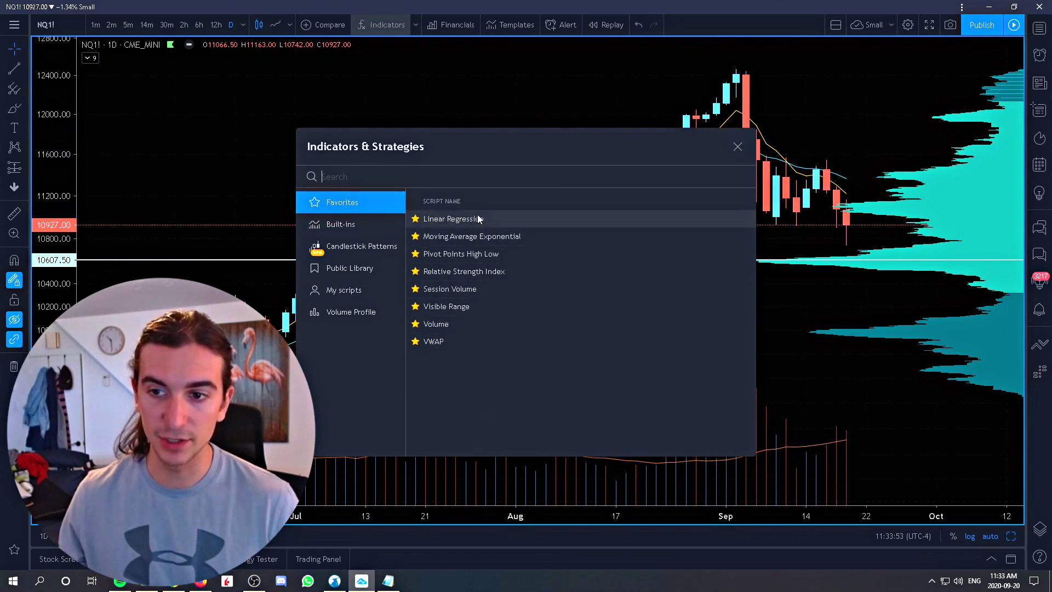
pyautogui.click(346, 225)
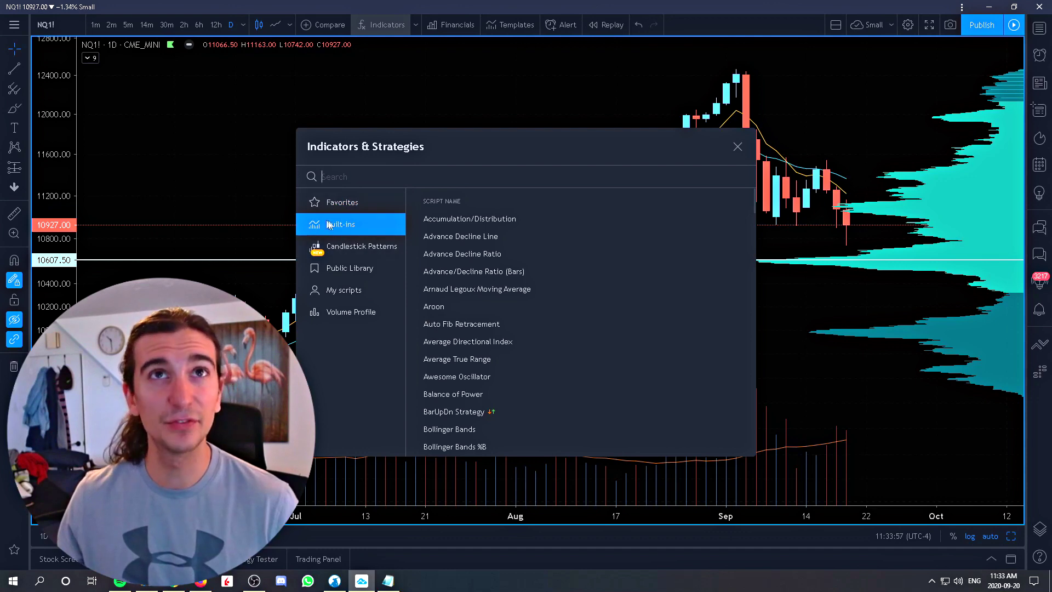
pyautogui.click(341, 245)
pyautogui.click(344, 267)
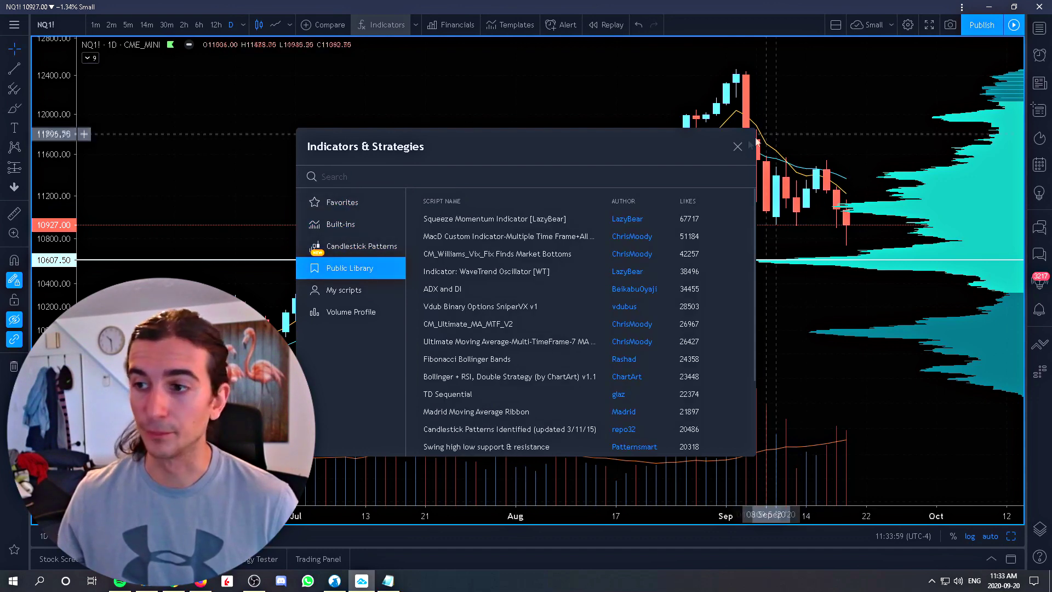
pyautogui.press('Escape')
pyautogui.click(778, 323)
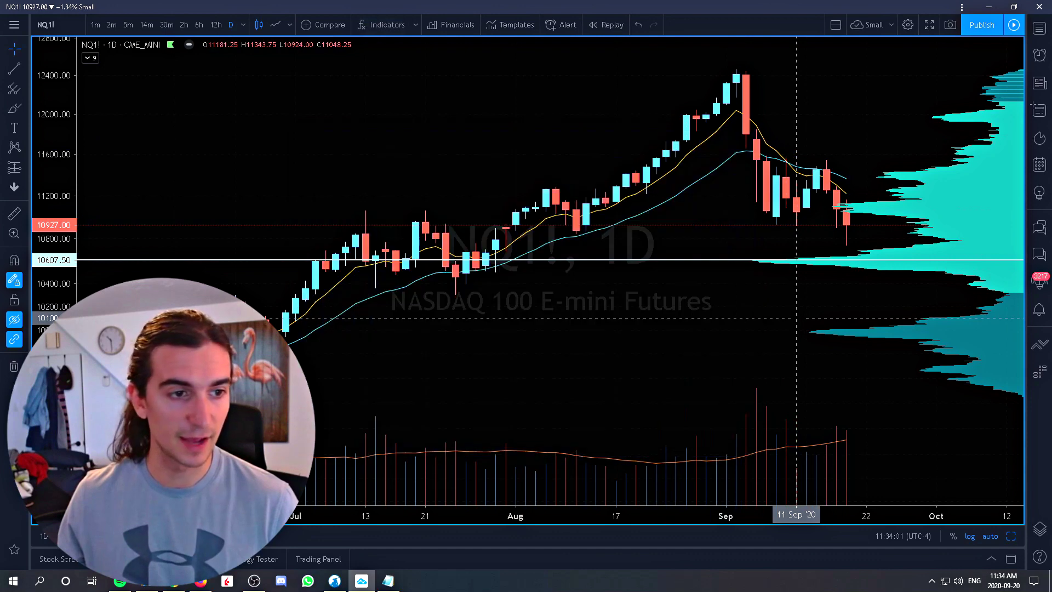
pyautogui.click(829, 27)
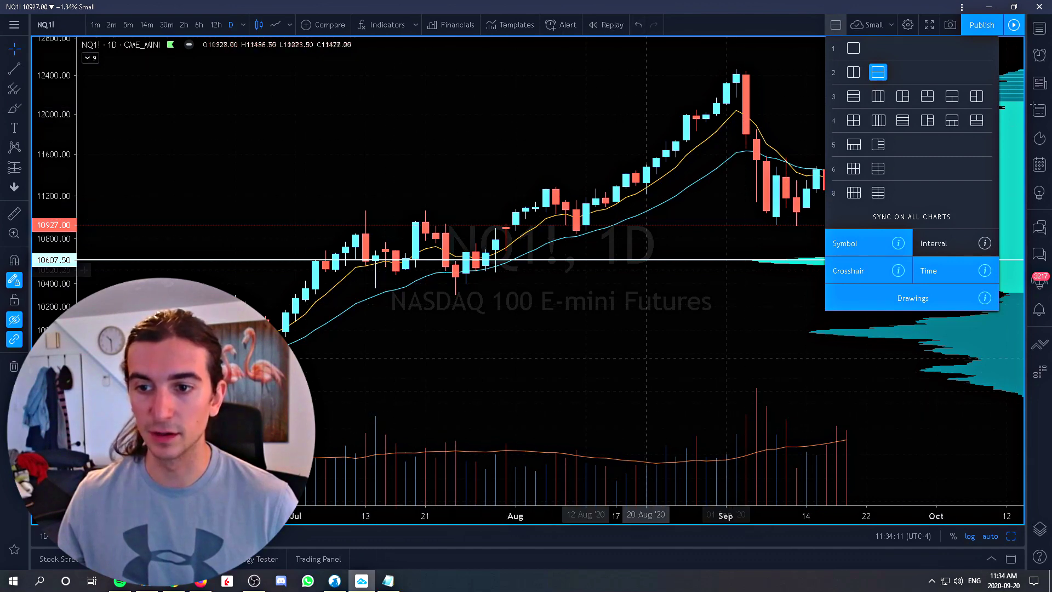
# Close the layout choices and switch the interval to 5 minutes, then back to daily.
pyautogui.click(676, 326)
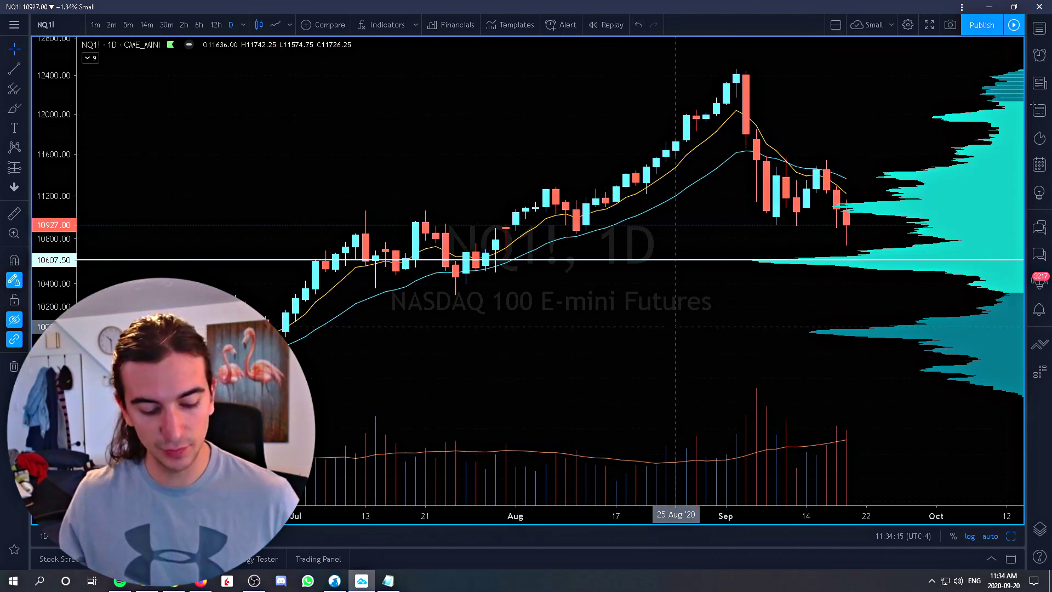
pyautogui.press('5')
pyautogui.press('Return')
pyautogui.press('d')
pyautogui.press('Return')
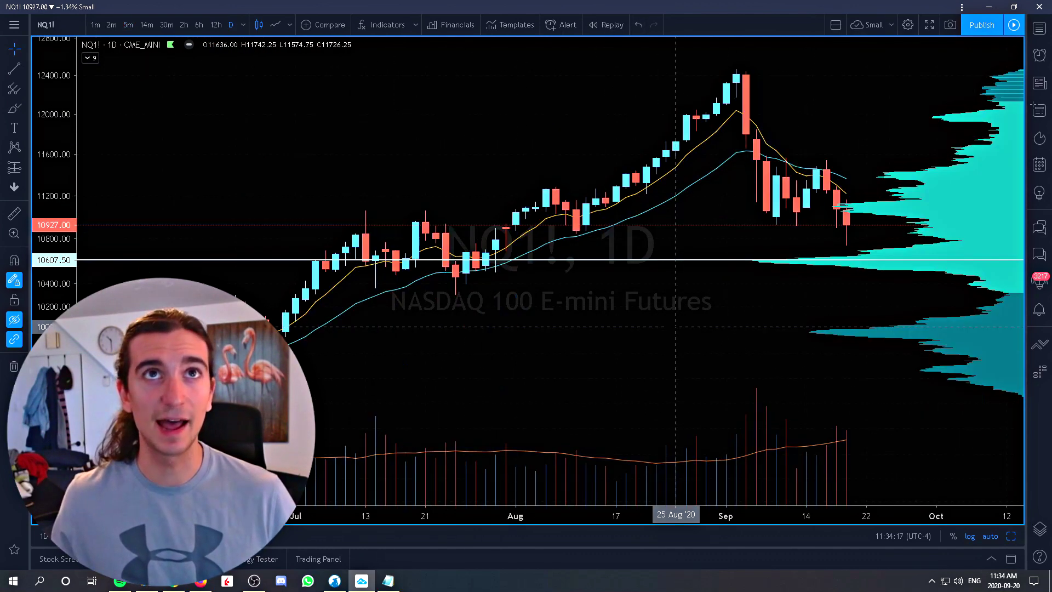
# Toggle maximized daily and 5-minute panes with Alt+Enter, ending on 5-minute, then open Go to.
pyautogui.hotkey('alt', 'Return')
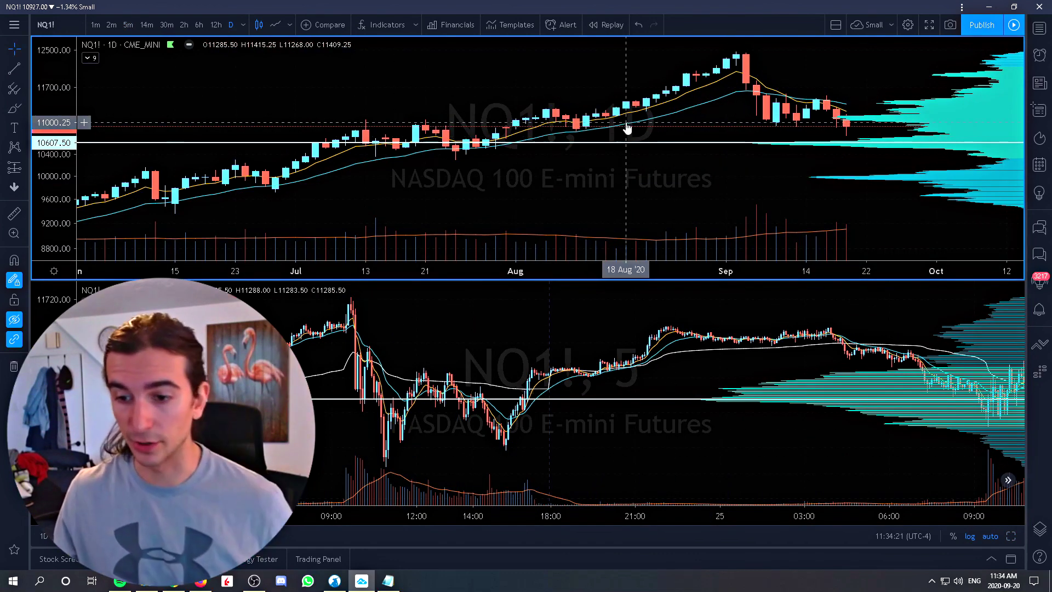
pyautogui.hotkey('alt', 'Return')
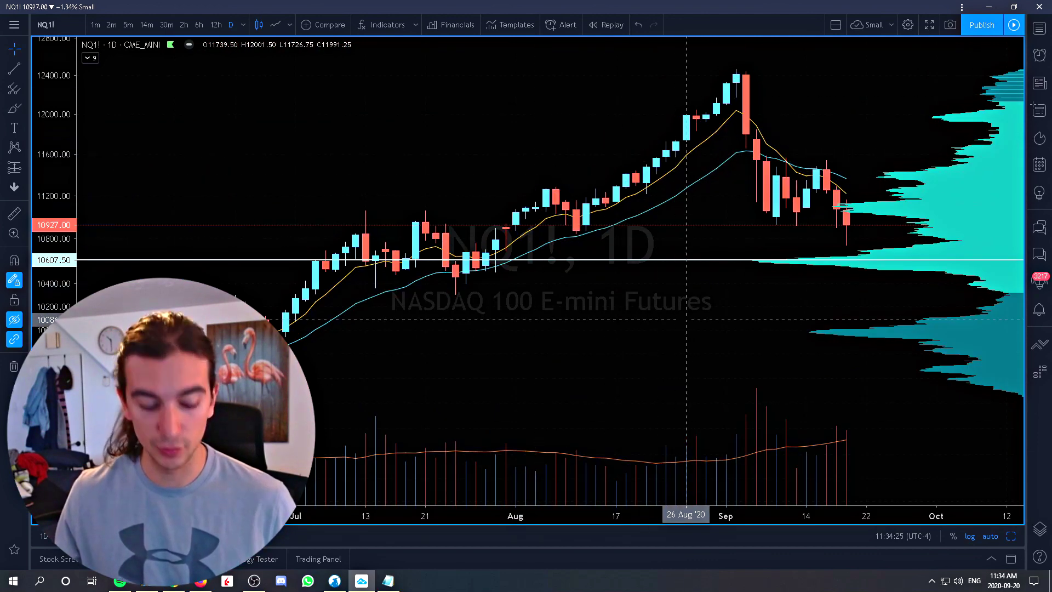
pyautogui.press('Tab')
pyautogui.press('Tab')
pyautogui.press('Tab')
pyautogui.press('Tab')
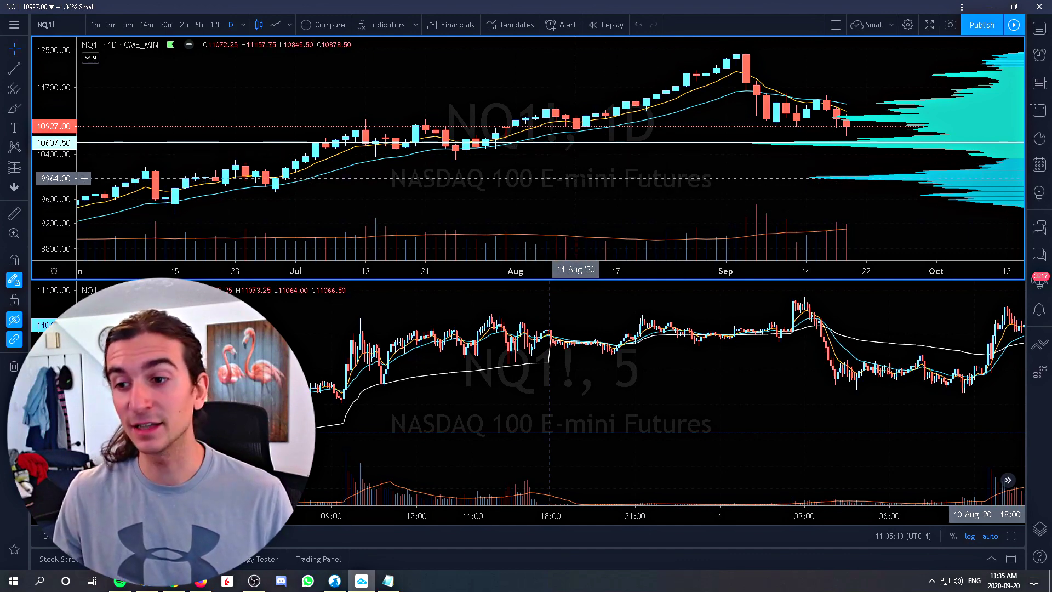
pyautogui.hotkey('alt', 'Return')
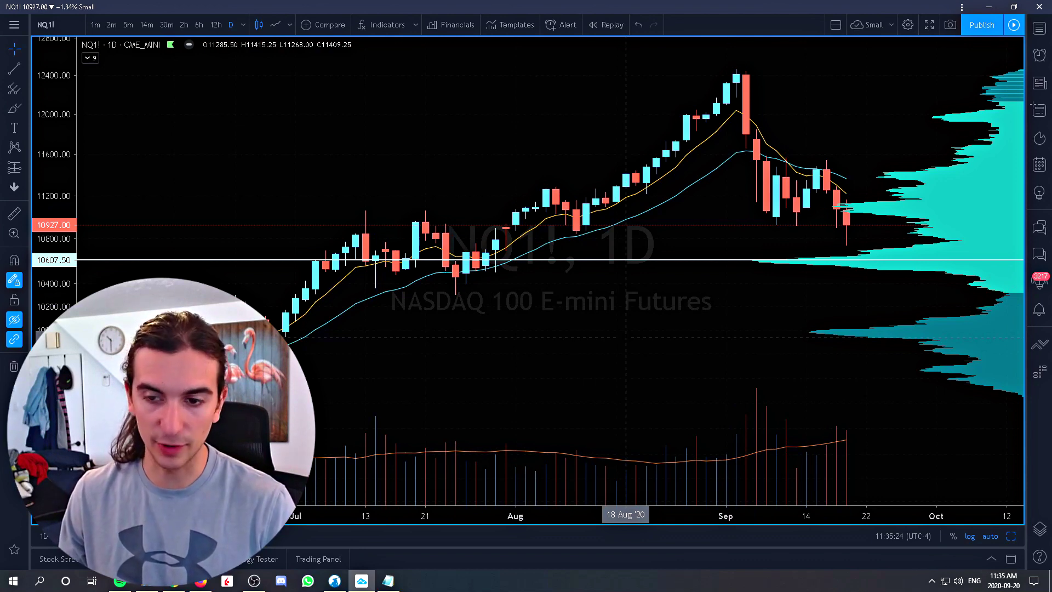
pyautogui.hotkey('alt', 'Return')
pyautogui.click(647, 427)
pyautogui.hotkey('alt', 'Return')
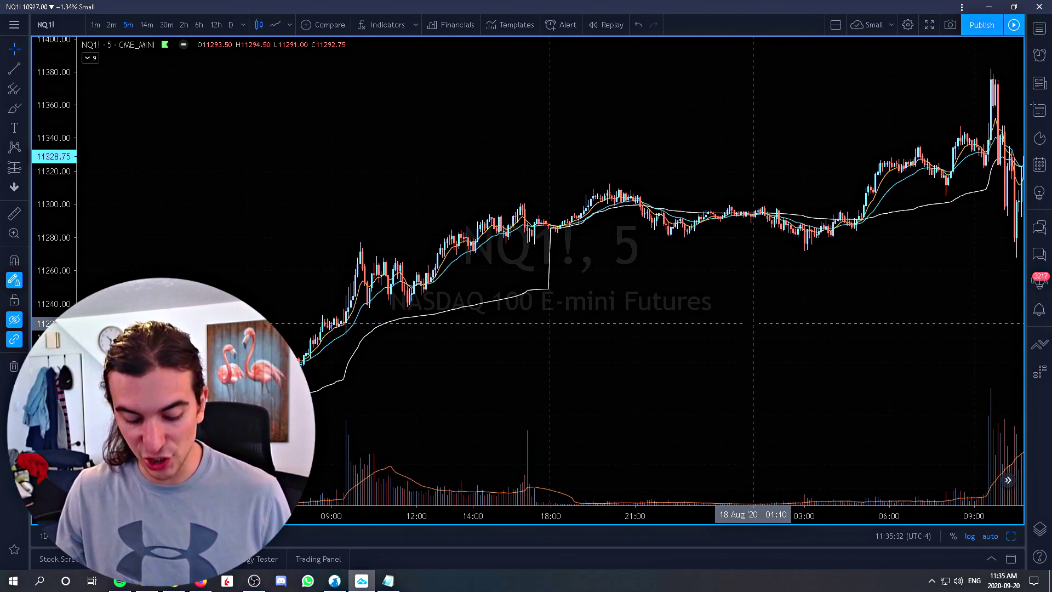
pyautogui.hotkey('alt', 'g')
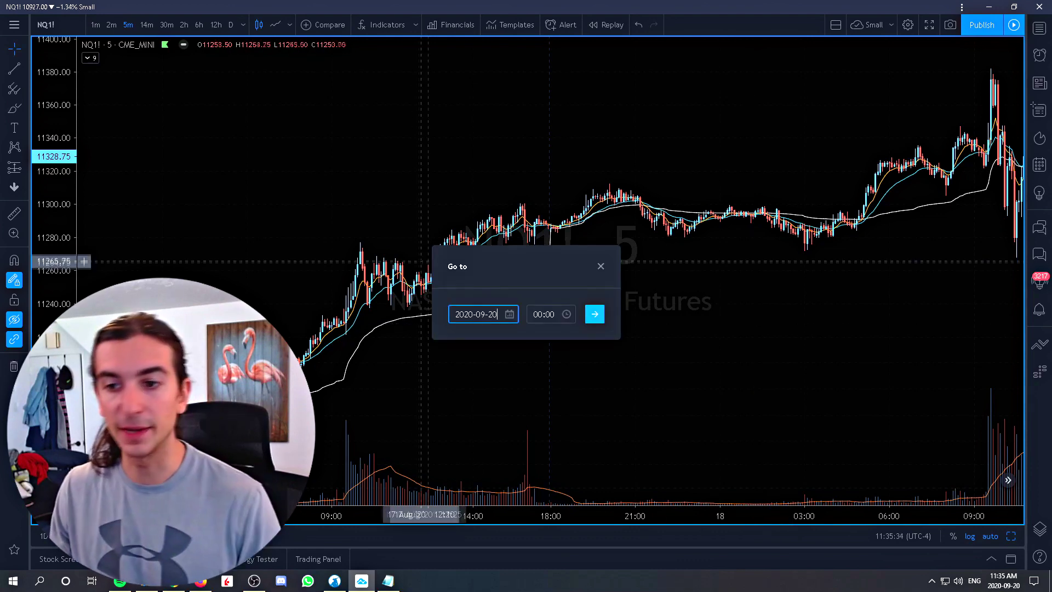
# Pick July 1, 2020 as the target date in the Go to calendar.
pyautogui.click(476, 313)
pyautogui.click(510, 315)
pyautogui.click(511, 316)
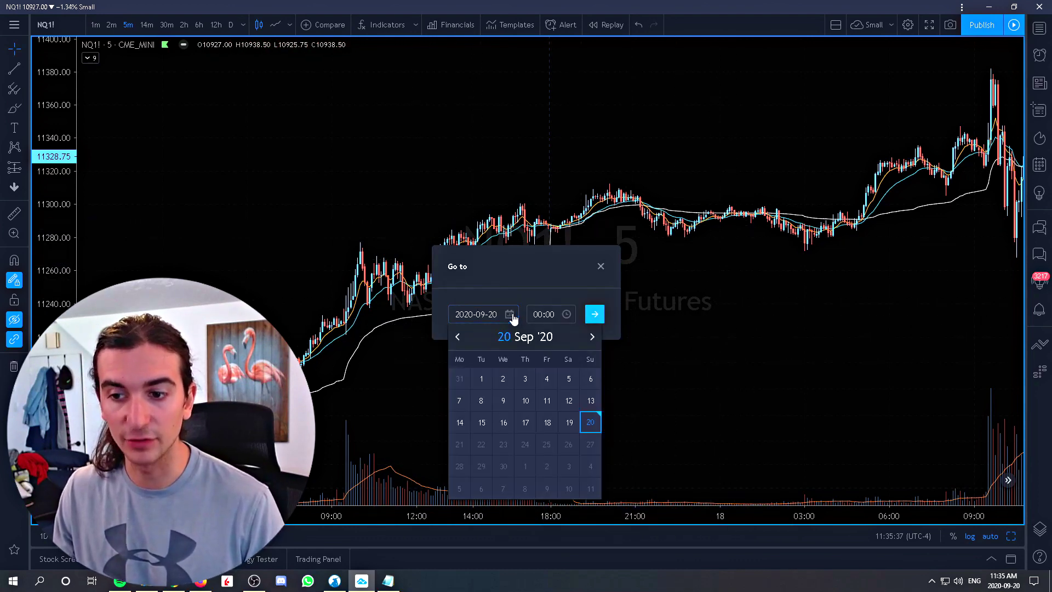
pyautogui.click(458, 336)
pyautogui.click(458, 336)
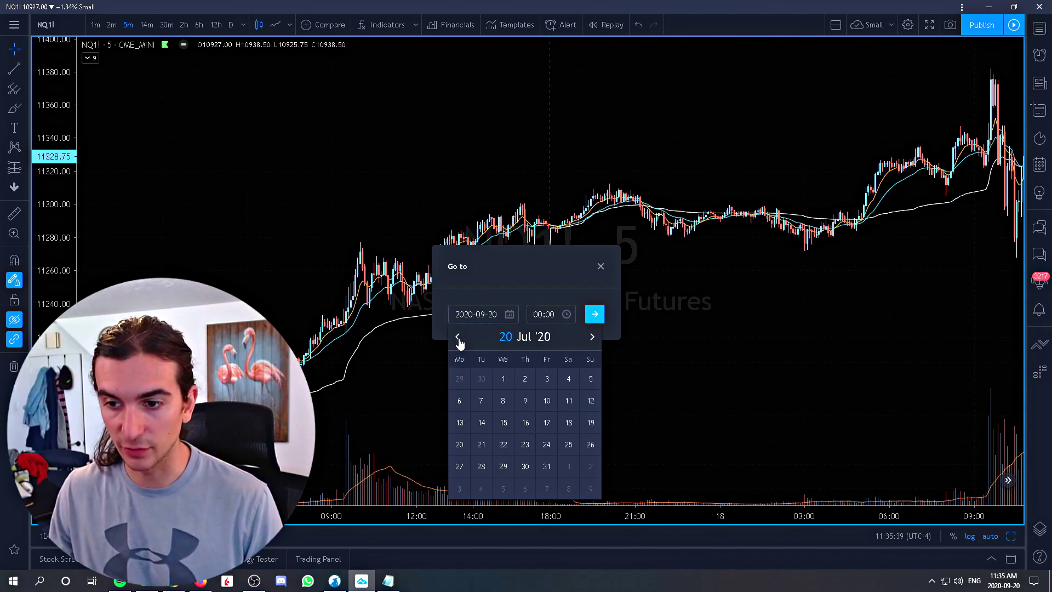
pyautogui.click(501, 384)
# Set the target time to 9:00 and jump the chart there.
pyautogui.click(566, 319)
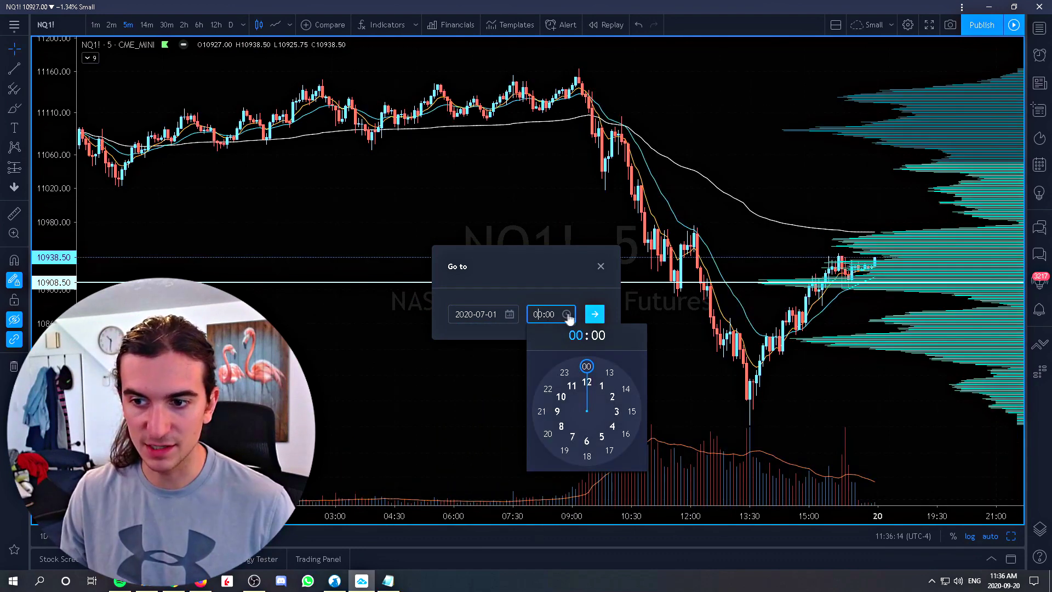
pyautogui.click(551, 314)
pyautogui.moveTo(555, 314); pyautogui.dragTo(537, 314)
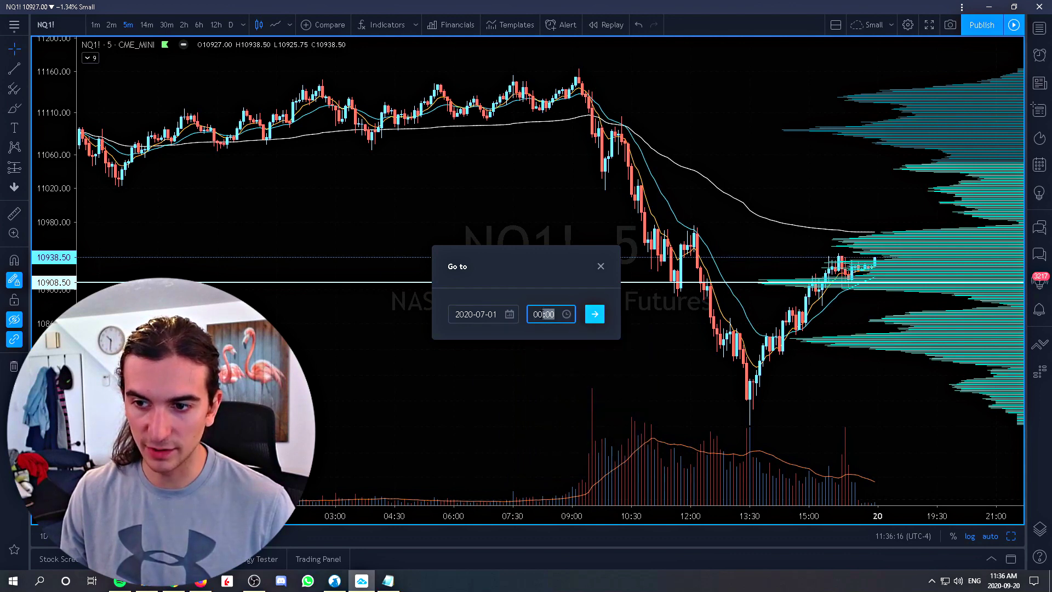
pyautogui.write('9:00')
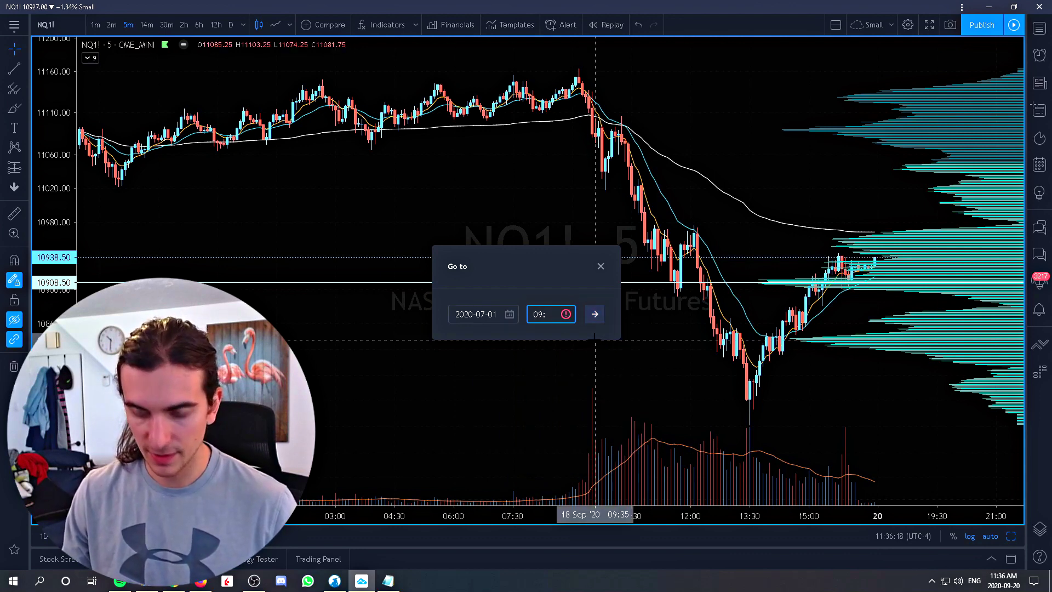
pyautogui.click(595, 314)
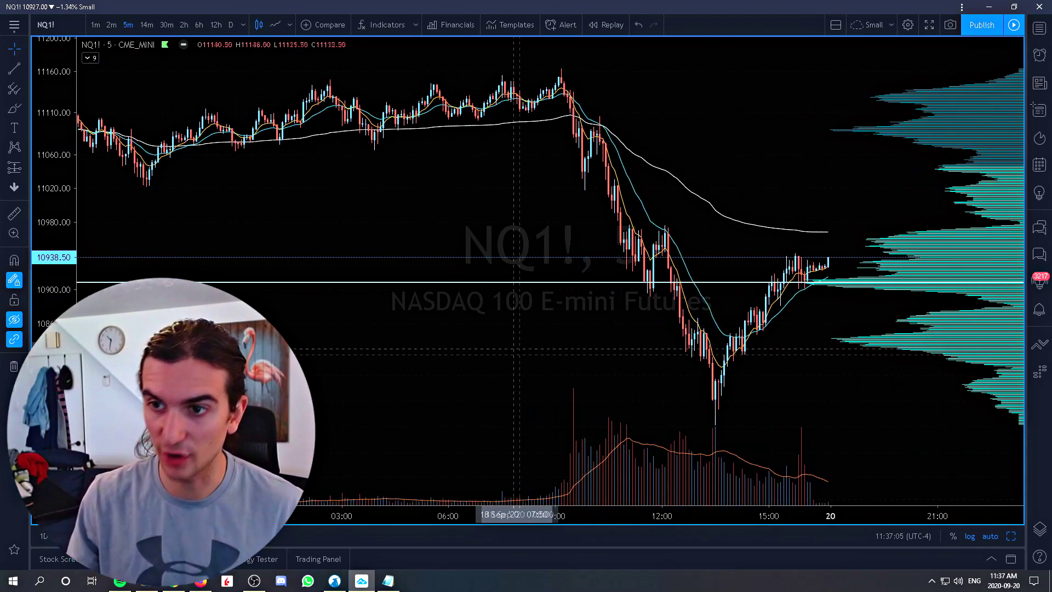
pyautogui.scroll(-4, 487, 262)
pyautogui.scroll(-3, 487, 262)
pyautogui.scroll(5, 602, 252)
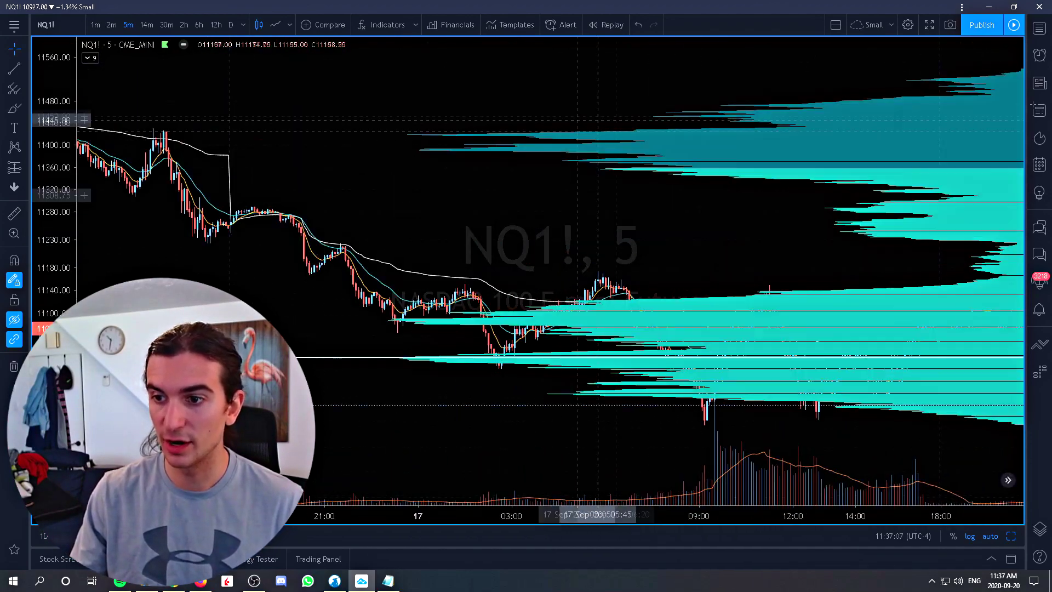
pyautogui.scroll(3, 631, 248)
pyautogui.moveTo(657, 222); pyautogui.dragTo(297, 166)
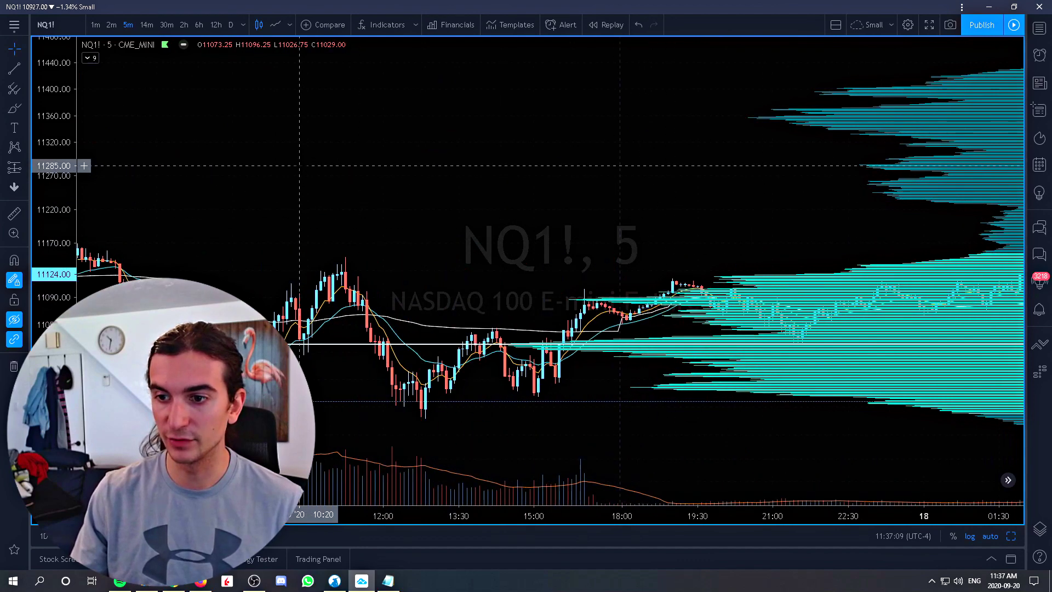
pyautogui.hotkey('alt', 'r')
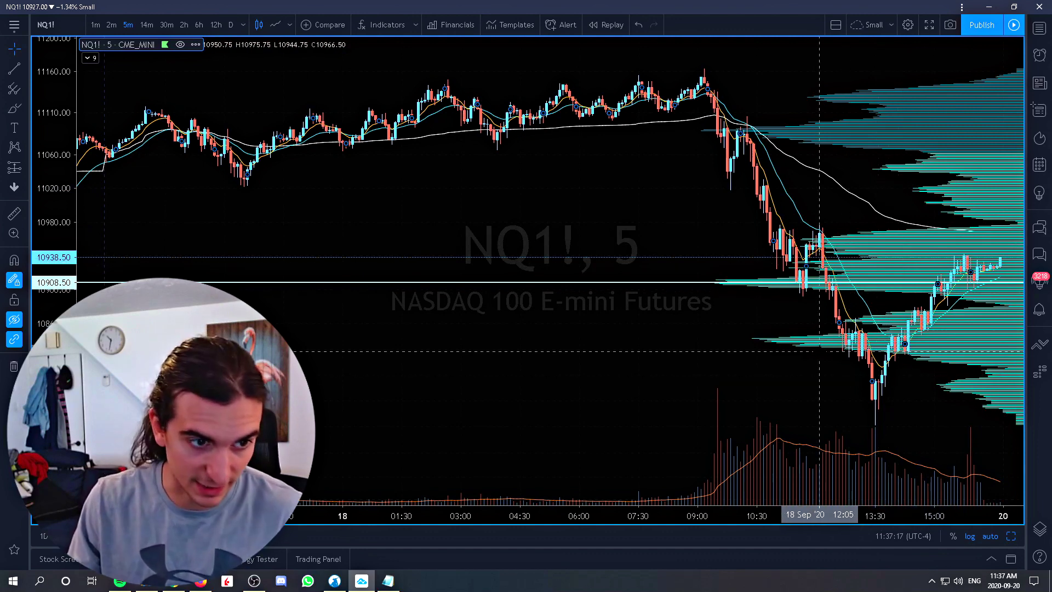
pyautogui.scroll(-1, 756, 375)
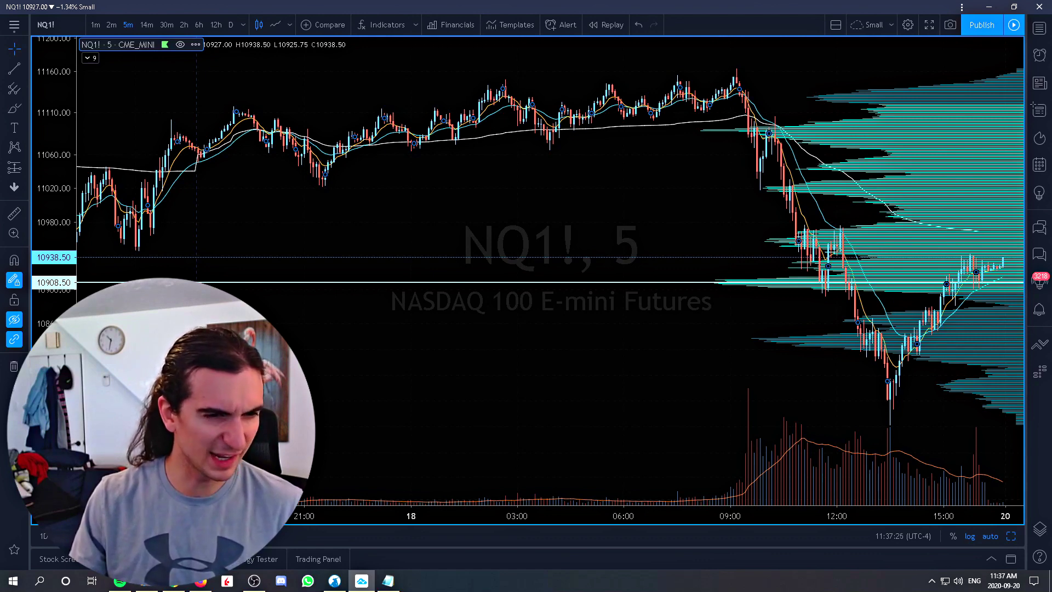
pyautogui.hotkey('alt', 'i')
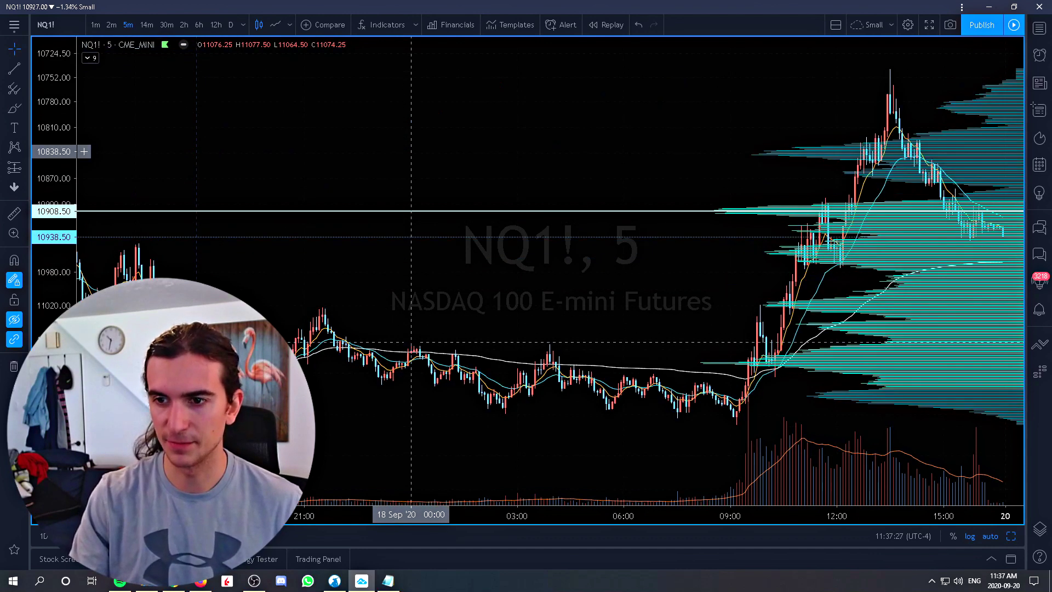
pyautogui.hotkey('alt', 'i')
pyautogui.hotkey('alt', 'i')
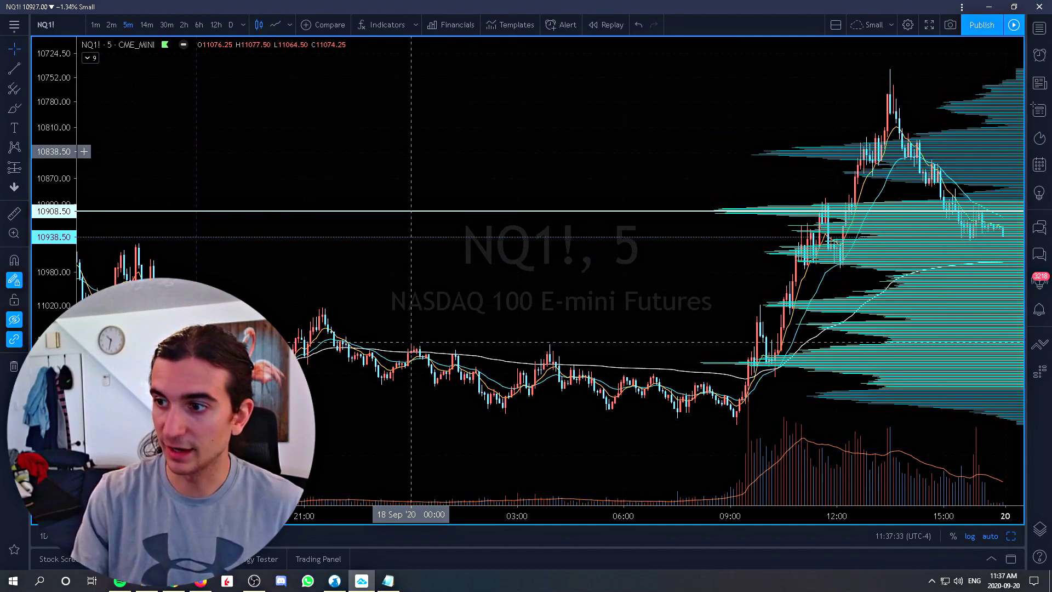
pyautogui.hotkey('alt', 'i')
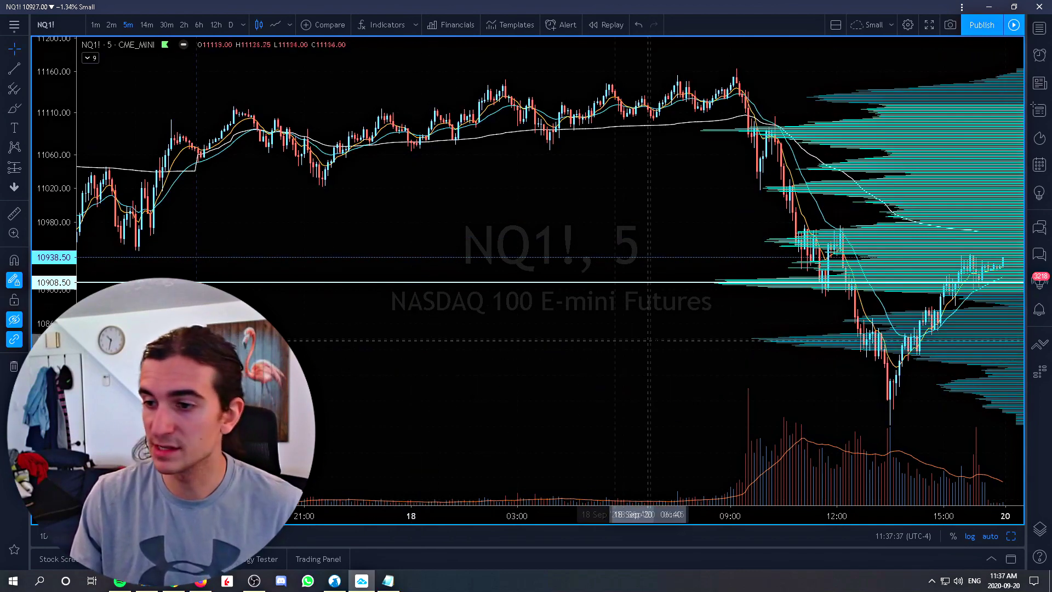
pyautogui.scroll(-5, 631, 282)
pyautogui.scroll(3, 632, 282)
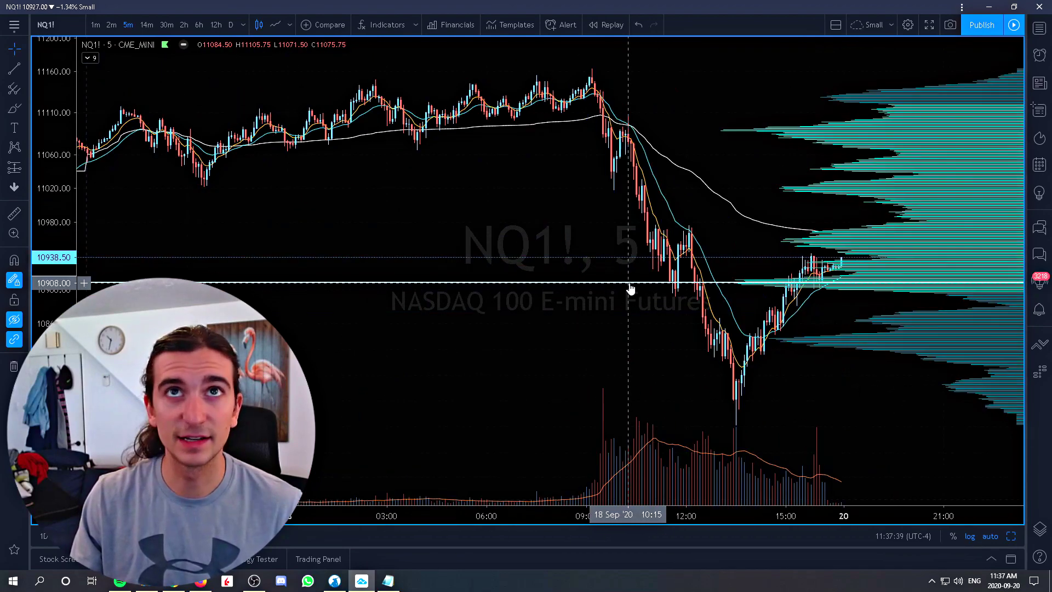
pyautogui.rightClick(561, 282)
pyautogui.click(597, 557)
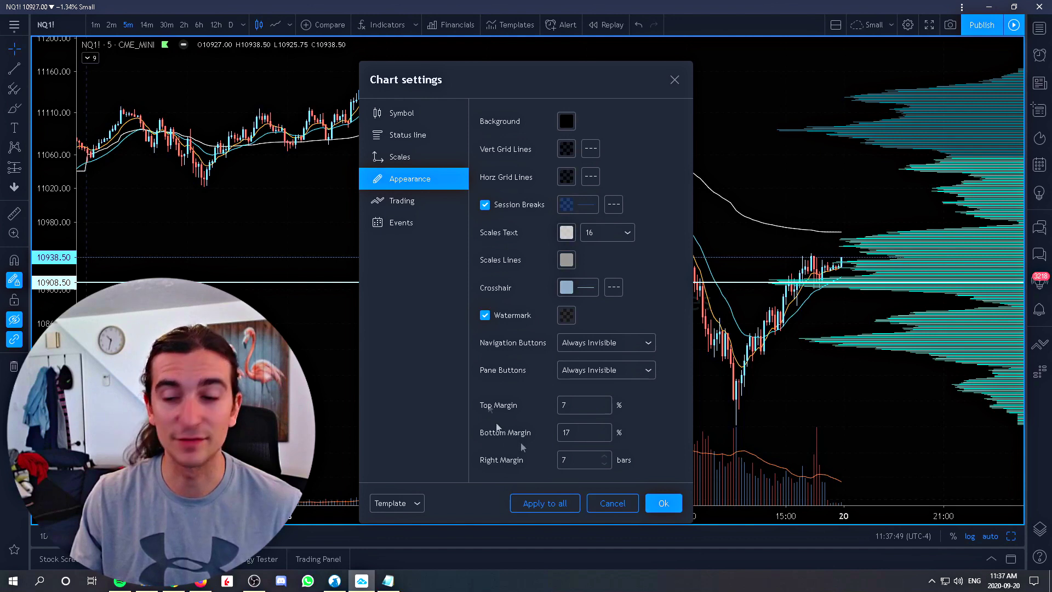
pyautogui.click(580, 403)
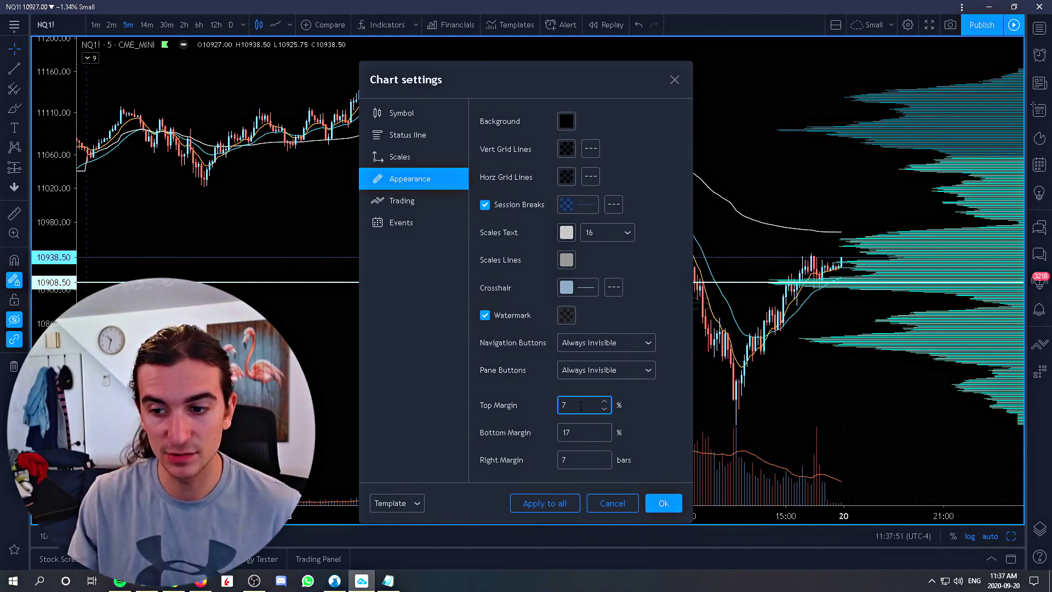
pyautogui.click(575, 432)
pyautogui.click(577, 461)
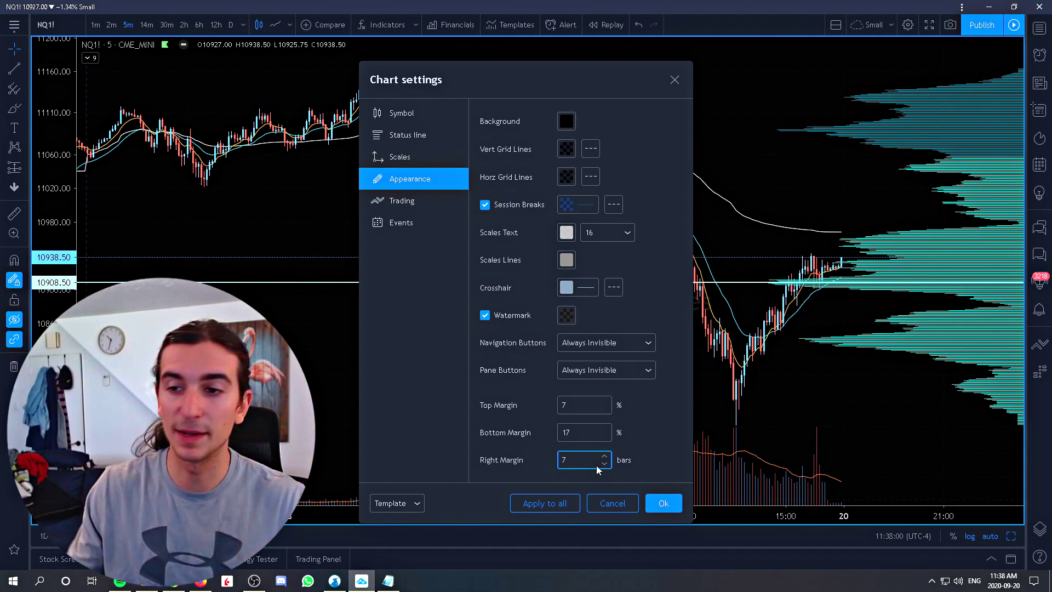
pyautogui.click(675, 79)
pyautogui.scroll(-3, 662, 231)
pyautogui.scroll(3, 662, 231)
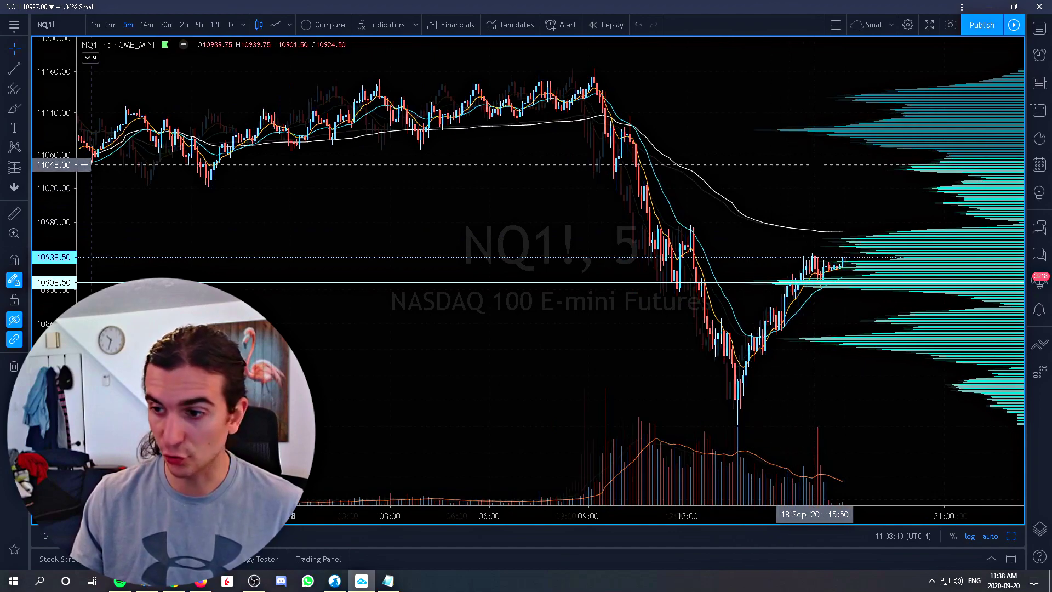
# Reset the chart view with Alt+R and change the interval to 1D.
pyautogui.scroll(3, 773, 173)
pyautogui.scroll(-3, 716, 175)
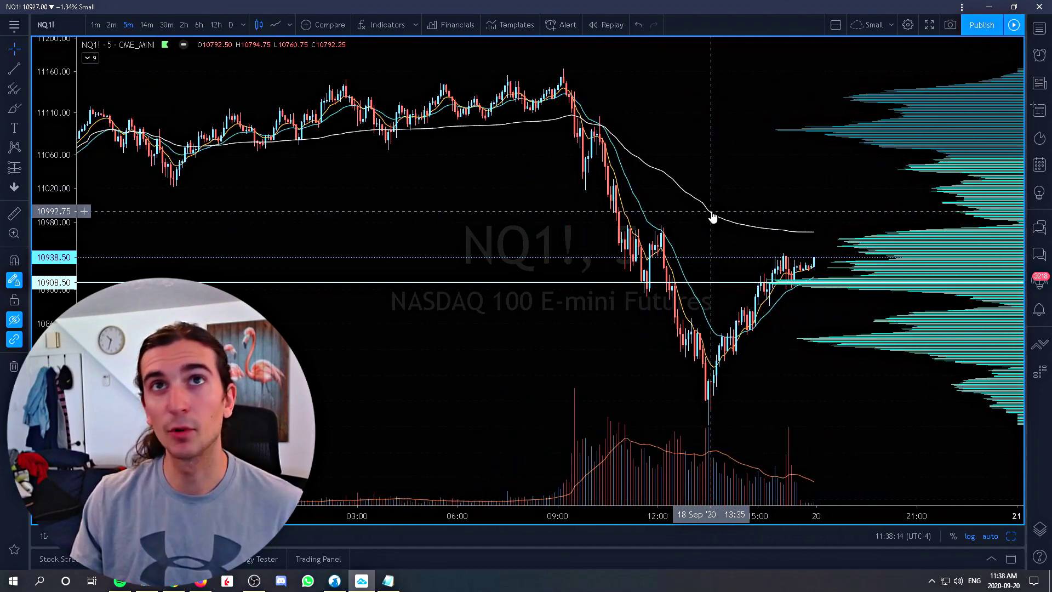
pyautogui.scroll(5, 712, 217)
pyautogui.scroll(-4, 699, 217)
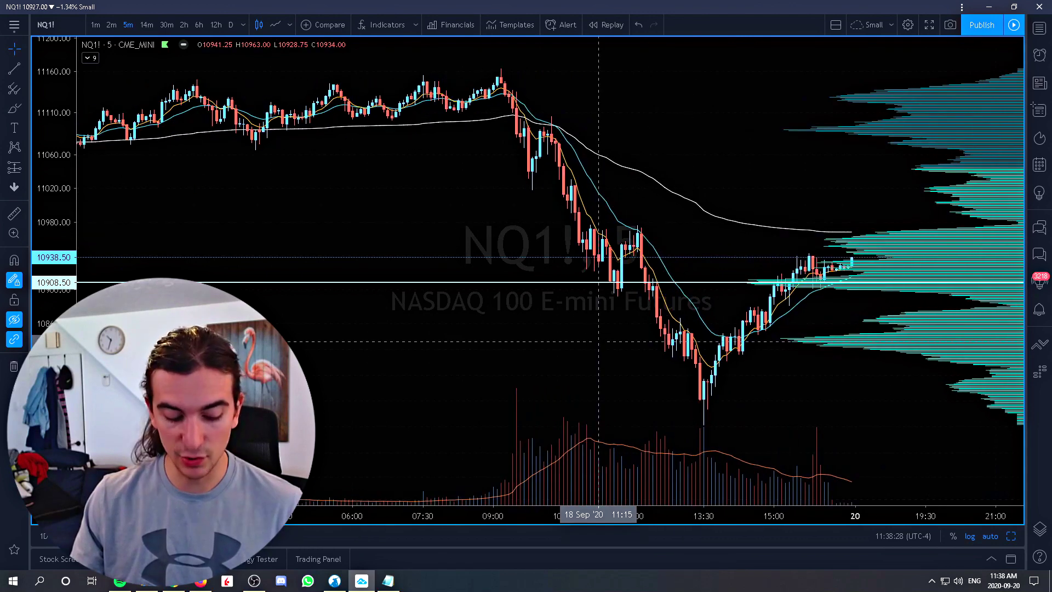
pyautogui.hotkey('alt', 'r')
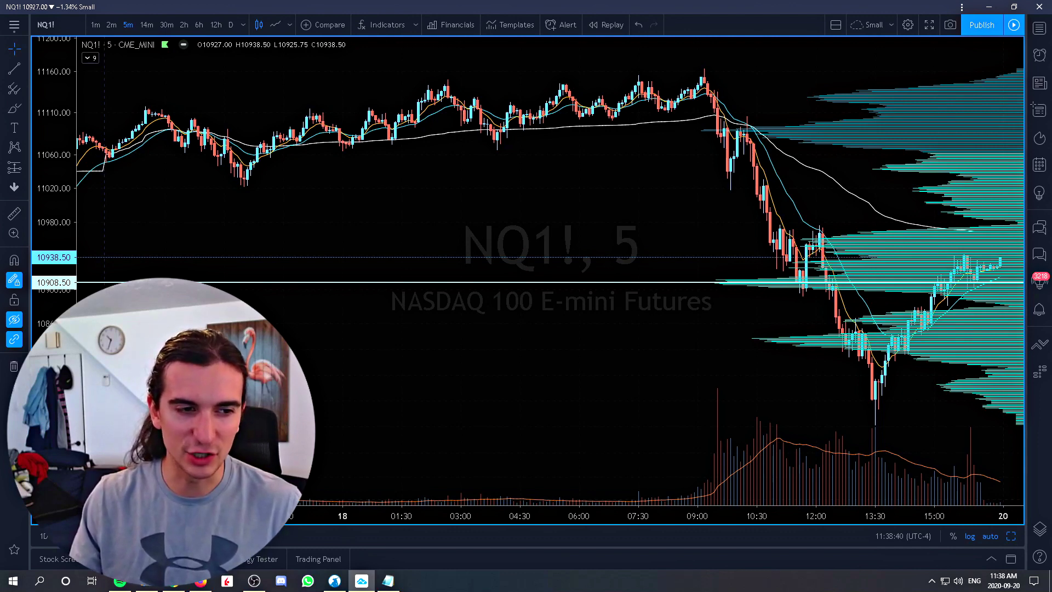
pyautogui.press('d')
pyautogui.press('Return')
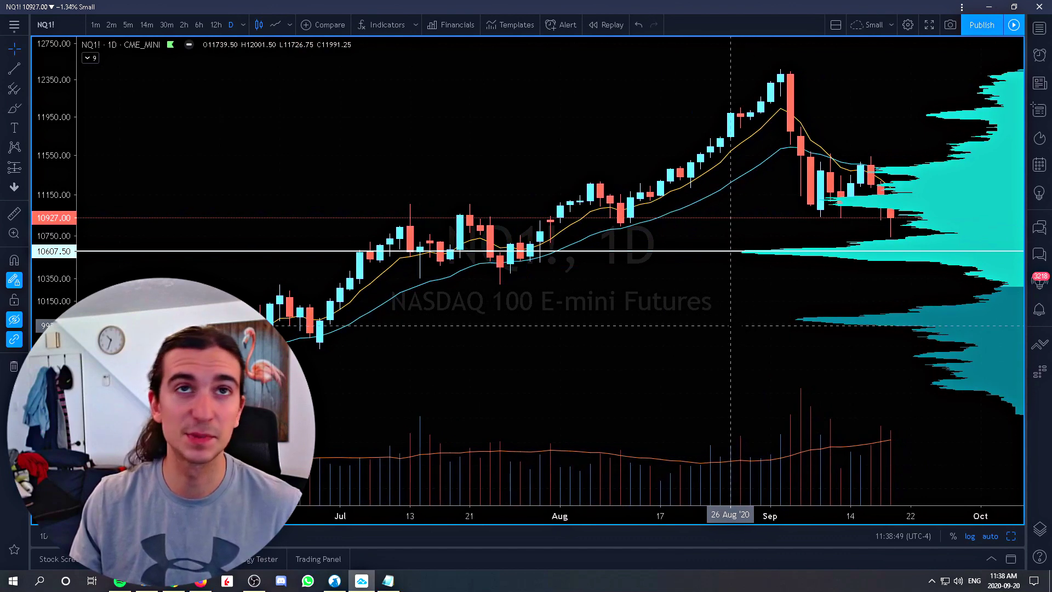
pyautogui.keyDown('shift'); pyautogui.click(500, 287); pyautogui.keyUp('shift')
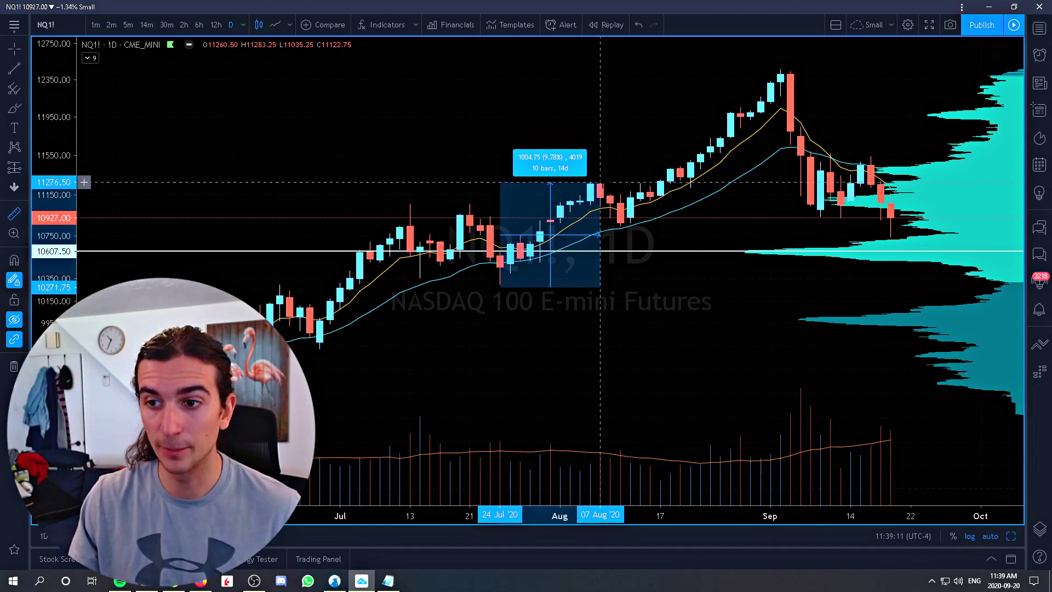
pyautogui.click(610, 183)
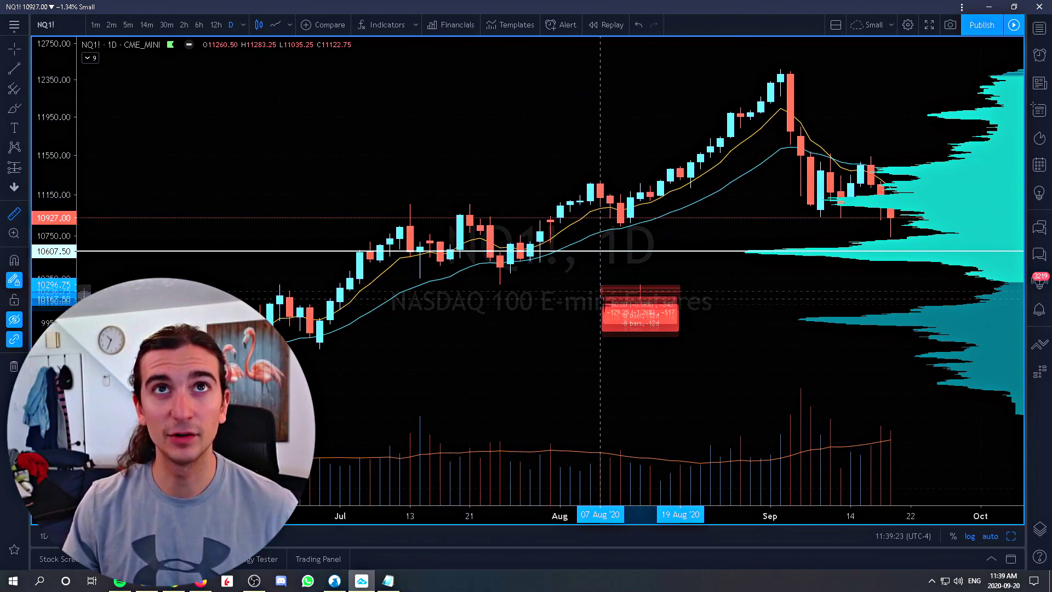
pyautogui.keyDown('shift'); pyautogui.click(539, 289); pyautogui.keyUp('shift')
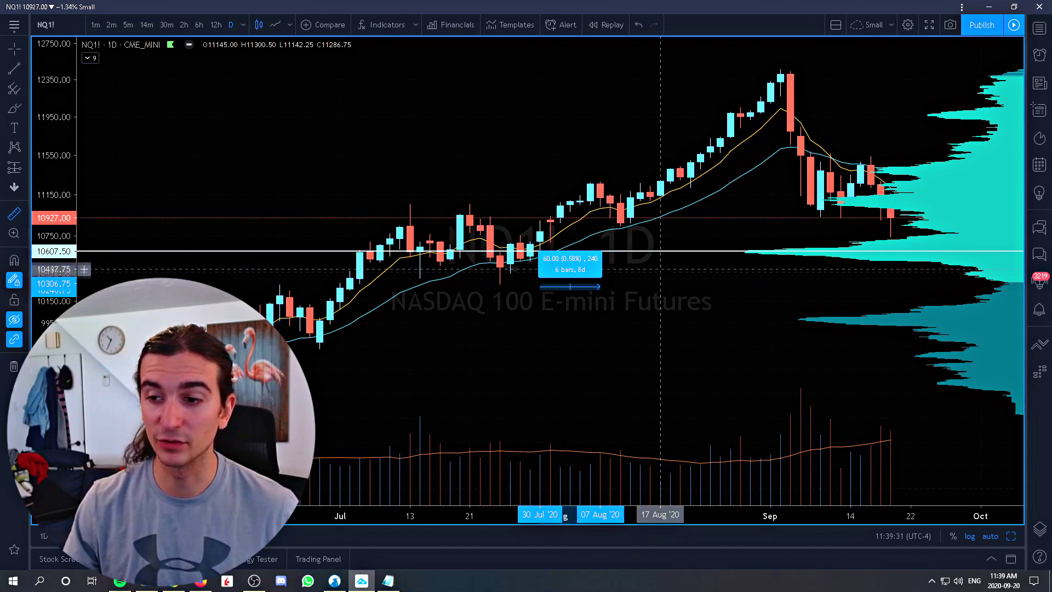
pyautogui.keyDown('shift'); pyautogui.click(660, 272); pyautogui.keyUp('shift')
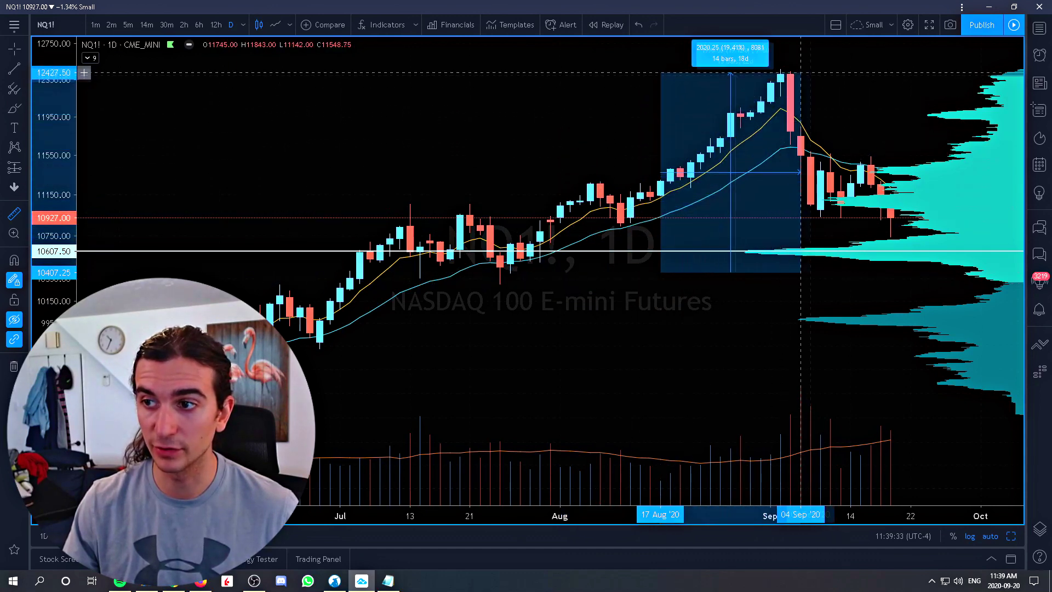
pyautogui.click(799, 69)
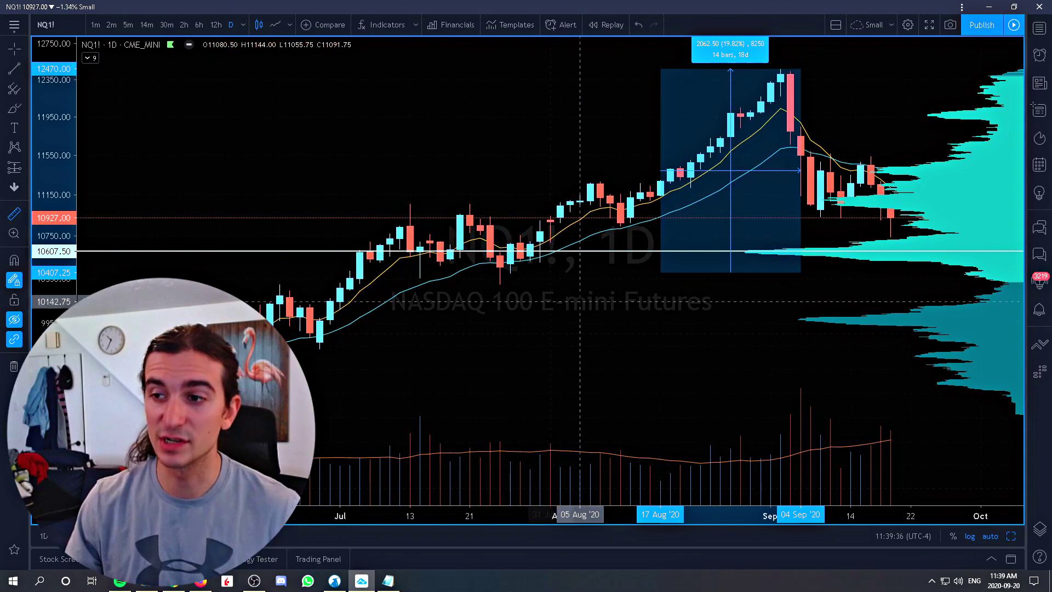
pyautogui.click(620, 250)
pyautogui.scroll(3, 630, 109)
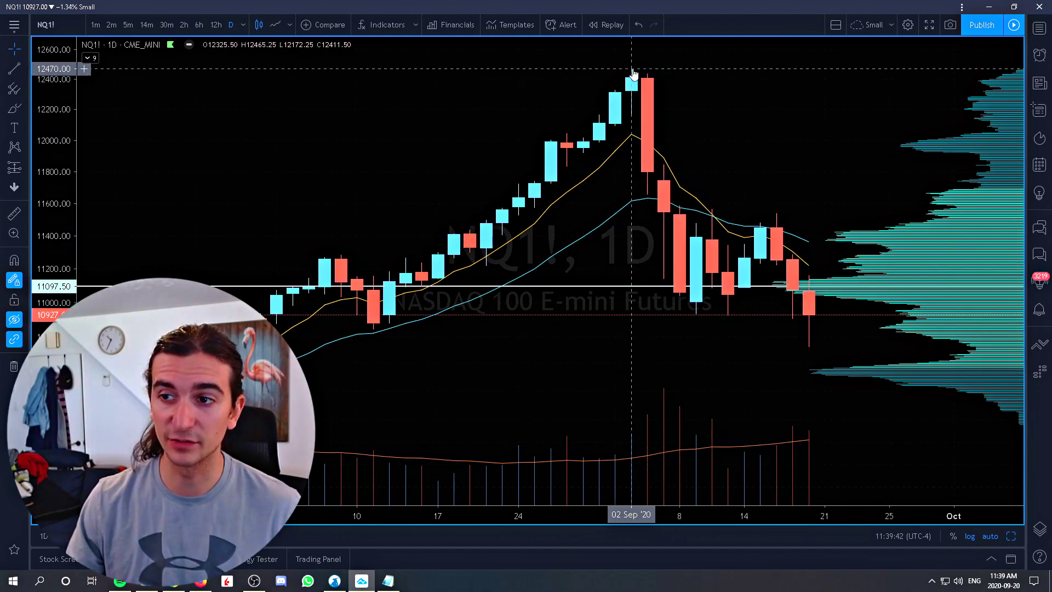
pyautogui.keyDown('shift'); pyautogui.click(631, 70); pyautogui.keyUp('shift')
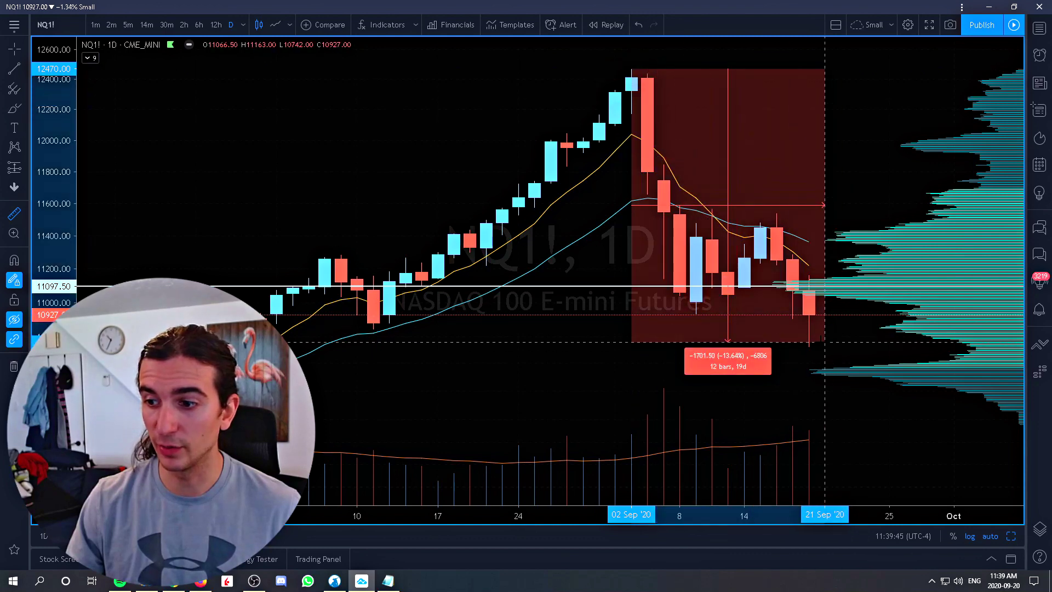
pyautogui.click(824, 346)
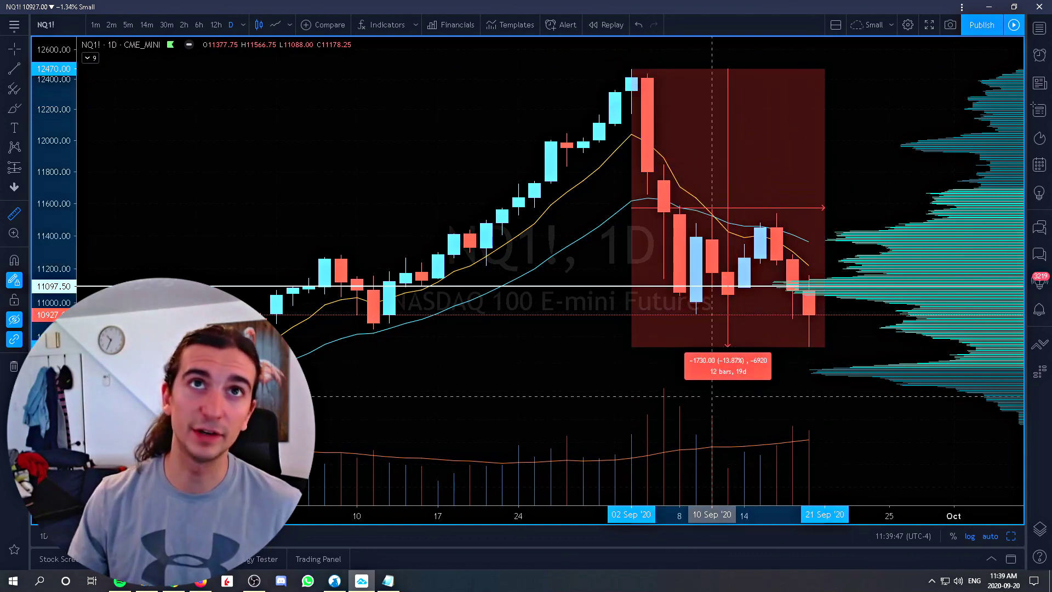
pyautogui.scroll(-3, 971, 201)
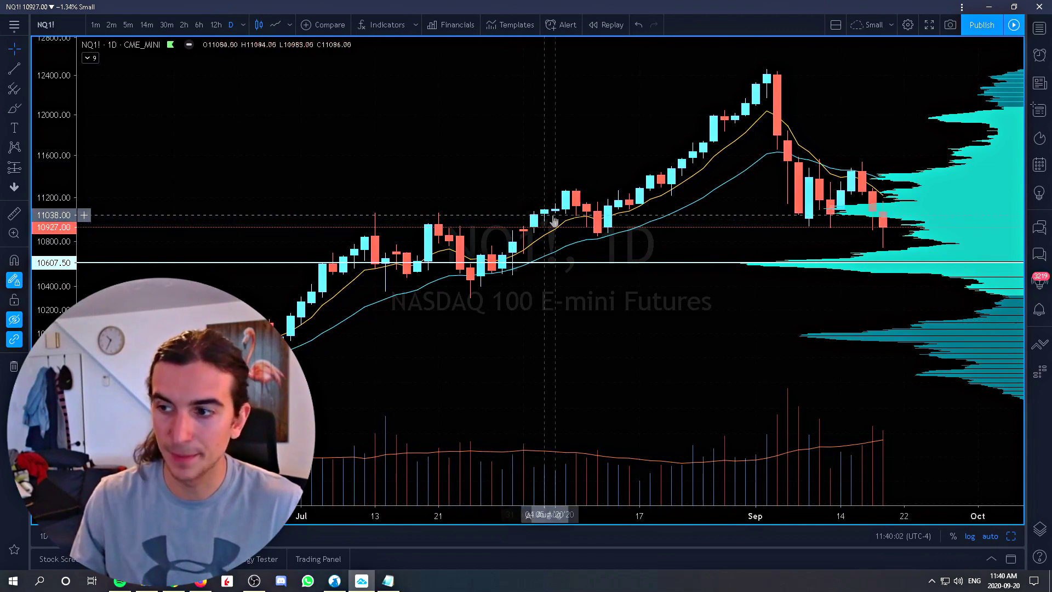
# Show drawings again, drag the 11600 level line upward, then undo the move.
pyautogui.click(14, 321)
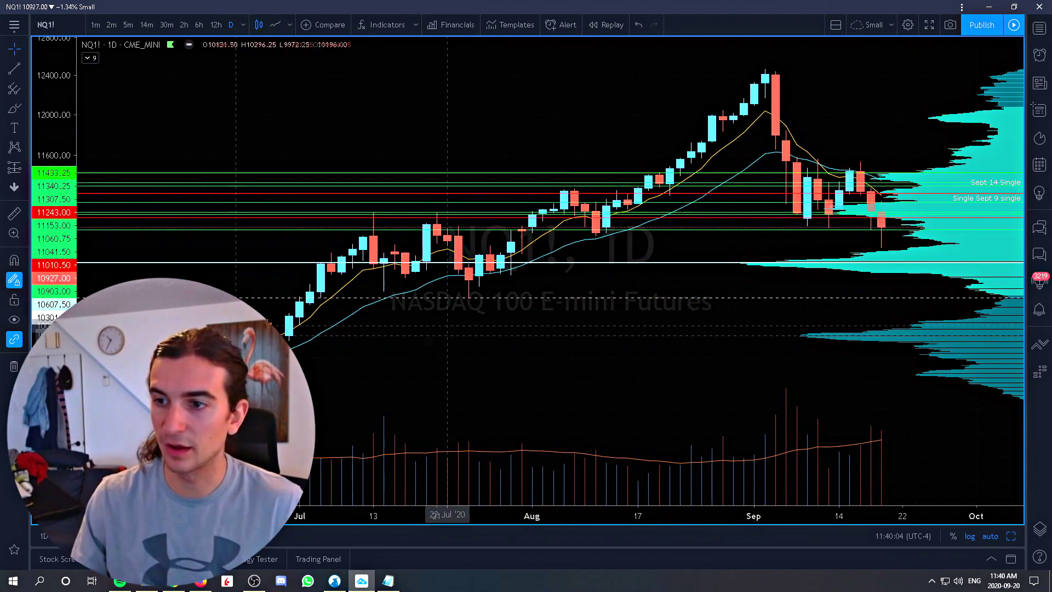
pyautogui.hscroll(3, 701, 192)
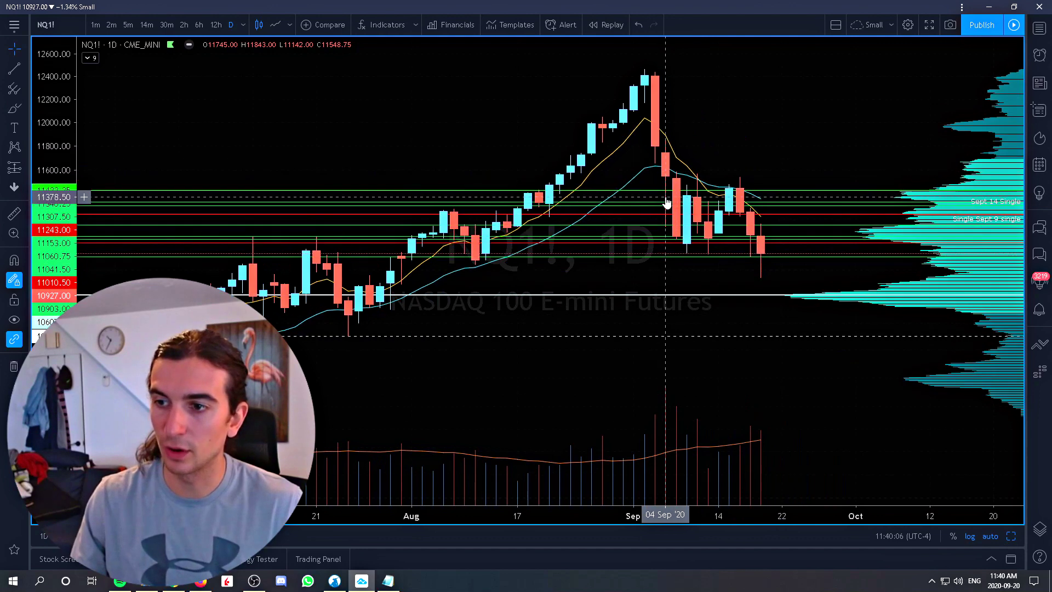
pyautogui.click(664, 191)
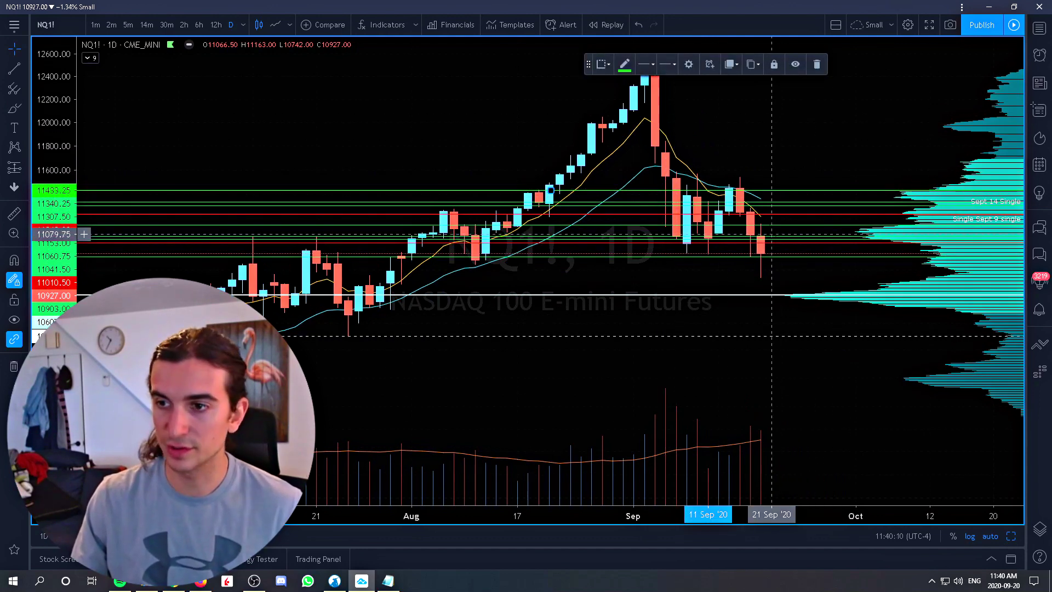
pyautogui.click(718, 105)
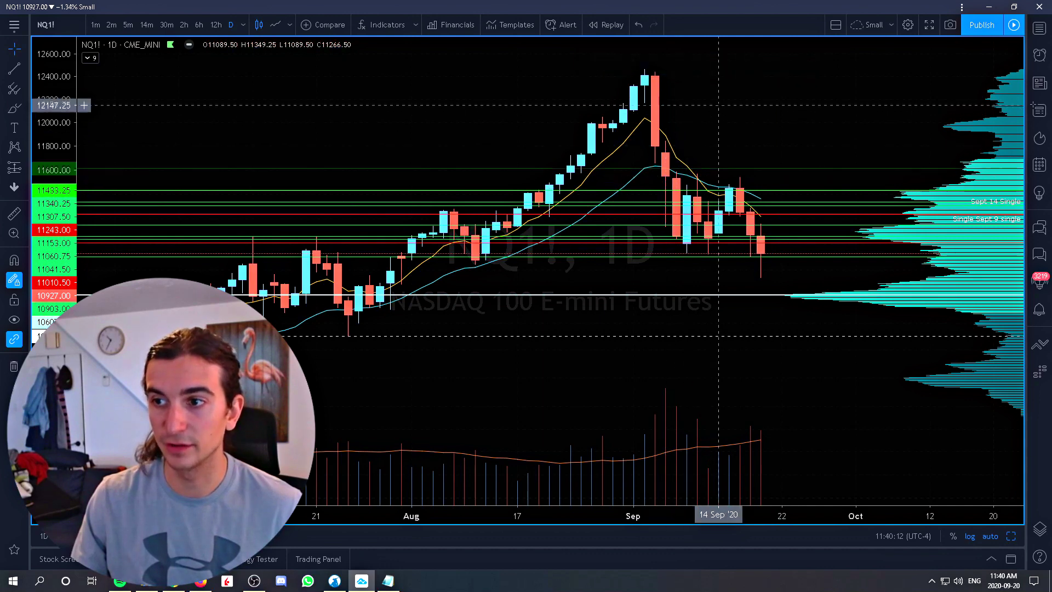
pyautogui.moveTo(709, 170)
pyautogui.mouseDown()
pyautogui.moveTo(695, 124)
pyautogui.moveTo(704, 142)
pyautogui.mouseUp()
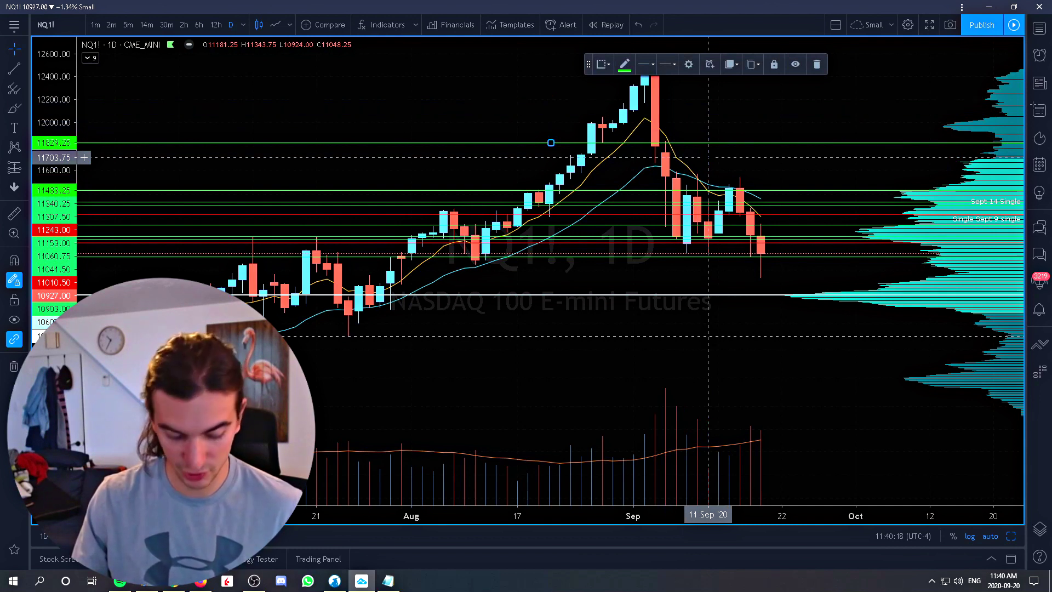
pyautogui.hotkey('ctrl', 'z')
pyautogui.hotkey('ctrl', 'z')
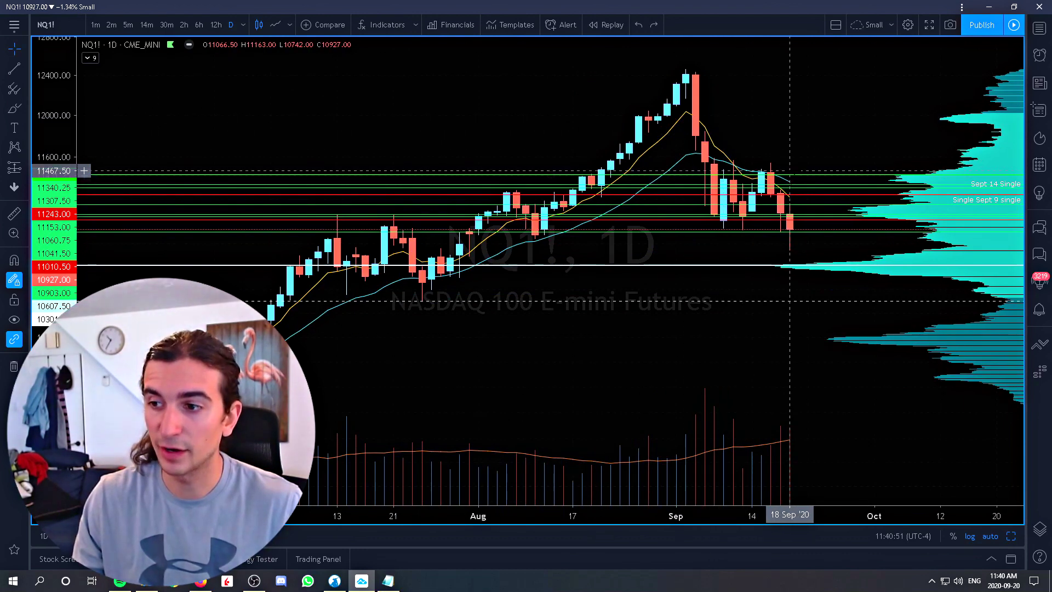
# Move the horizontal line near 10900 up to 11104.25, then undo the move.
pyautogui.click(796, 180)
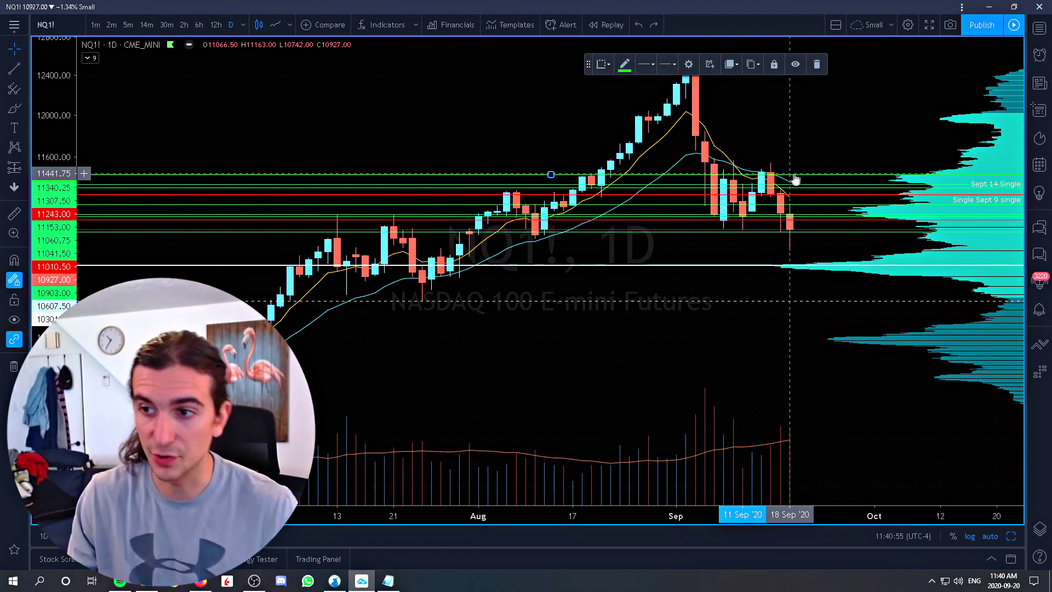
pyautogui.click(808, 112)
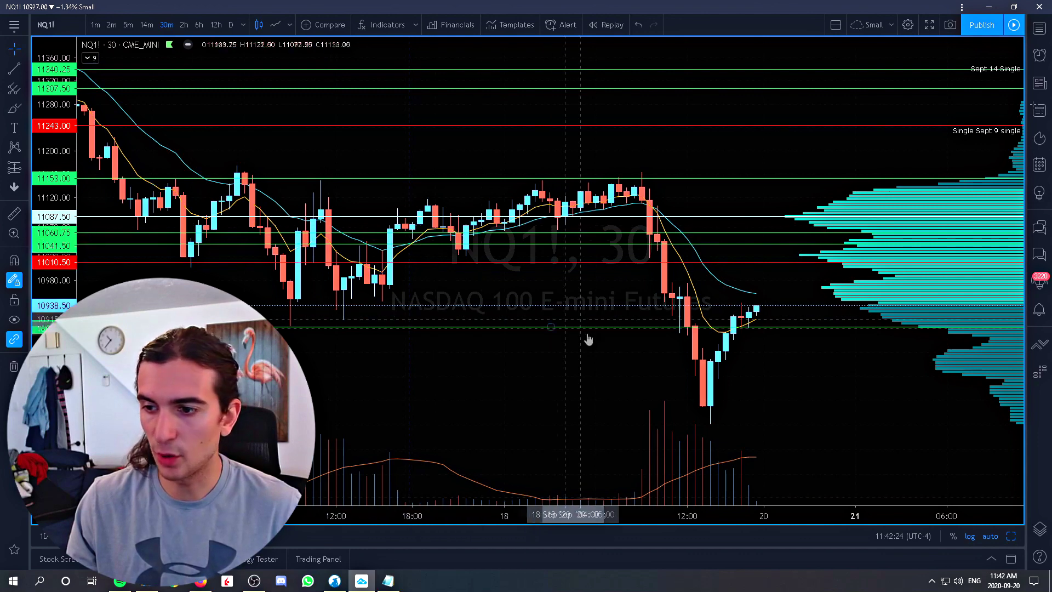
pyautogui.click(551, 327)
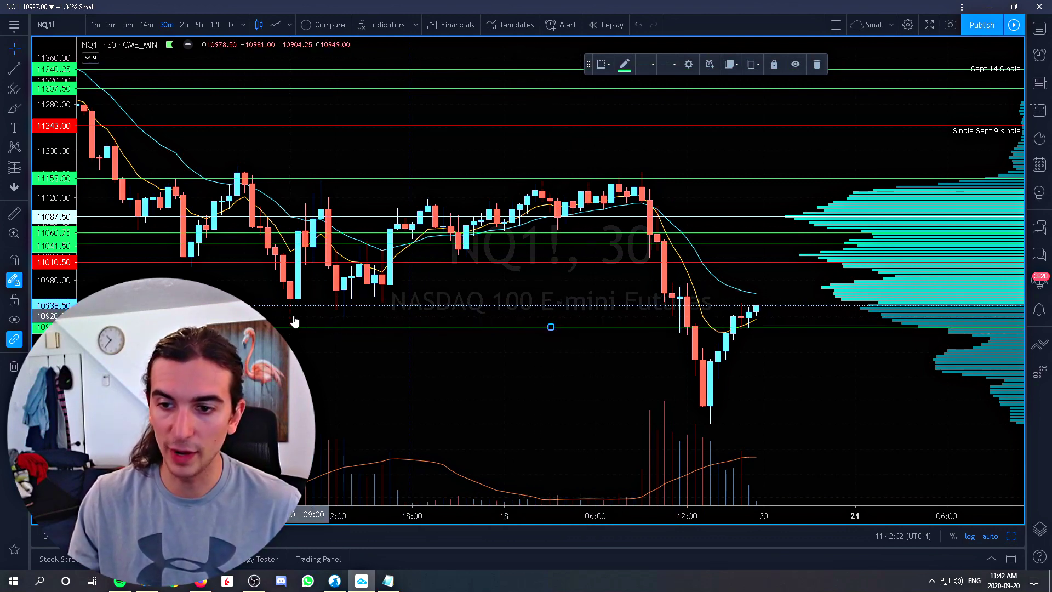
pyautogui.moveTo(551, 327); pyautogui.dragTo(647, 225)
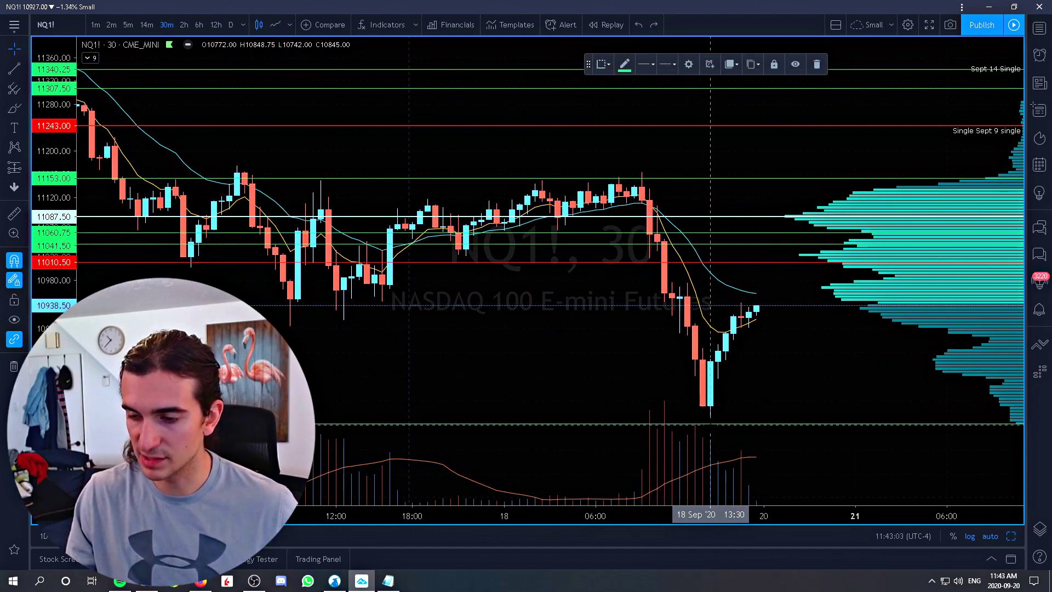
pyautogui.click(710, 423)
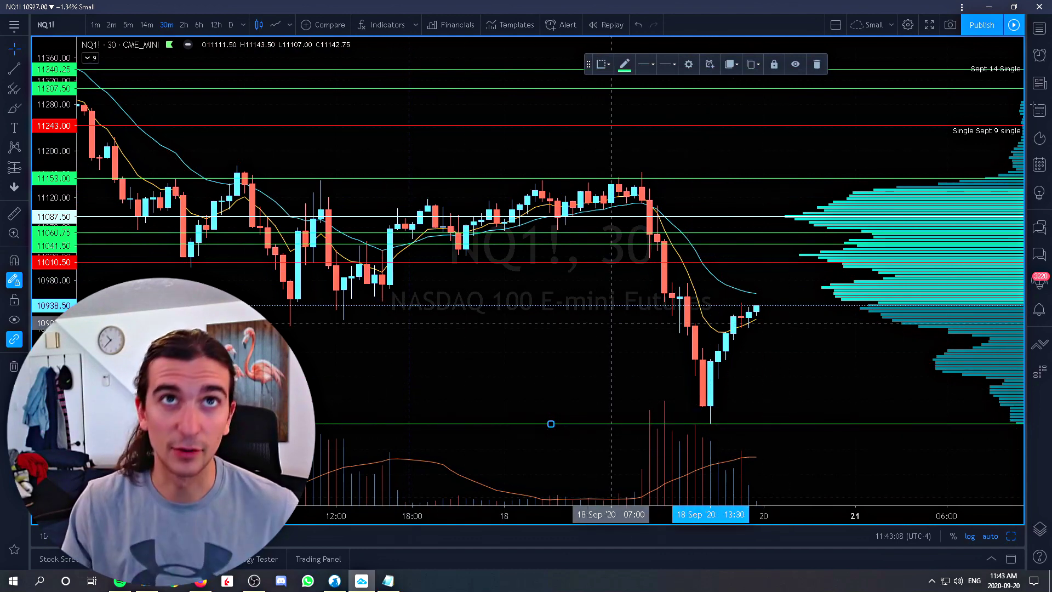
pyautogui.hotkey('ctrl', 'z')
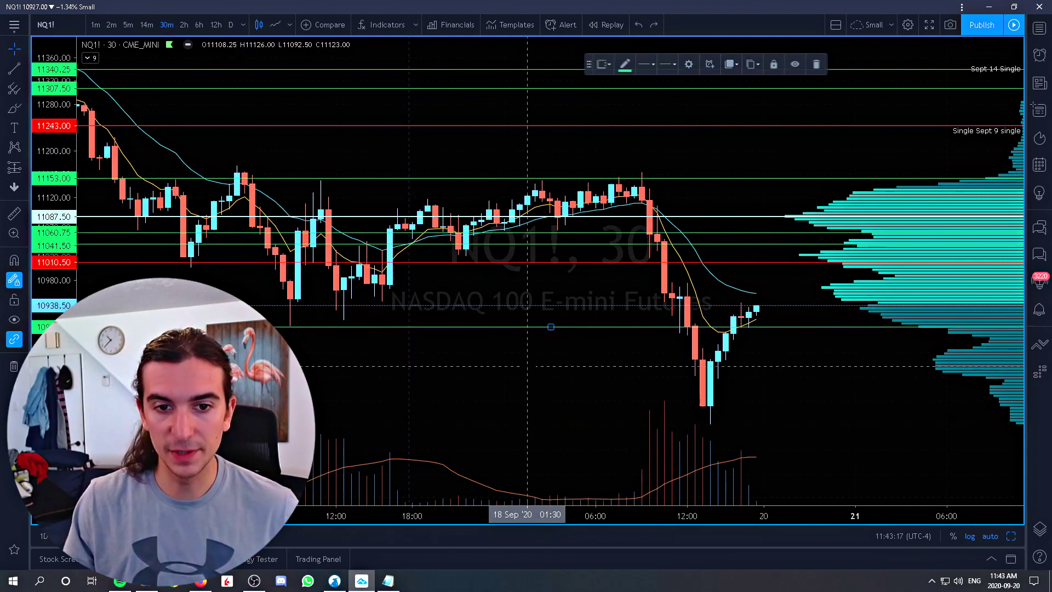
pyautogui.press('Escape')
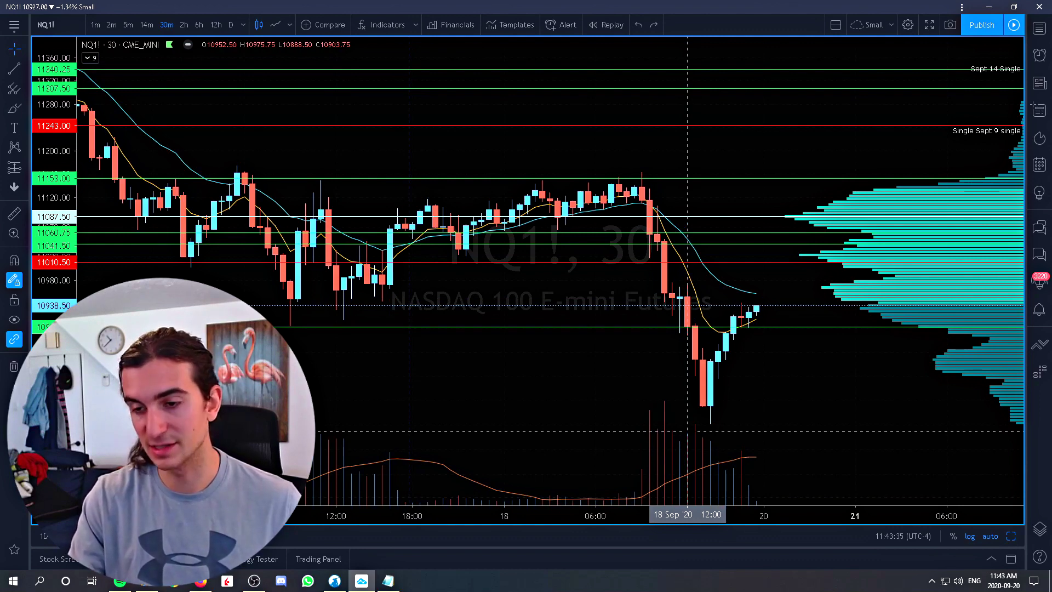
# Hide drawings with Ctrl+Alt+H, then select and drag a lower horizontal line.
pyautogui.hotkey('ctrl', 'alt', 'h')
pyautogui.hotkey('ctrl', 'alt', 'h')
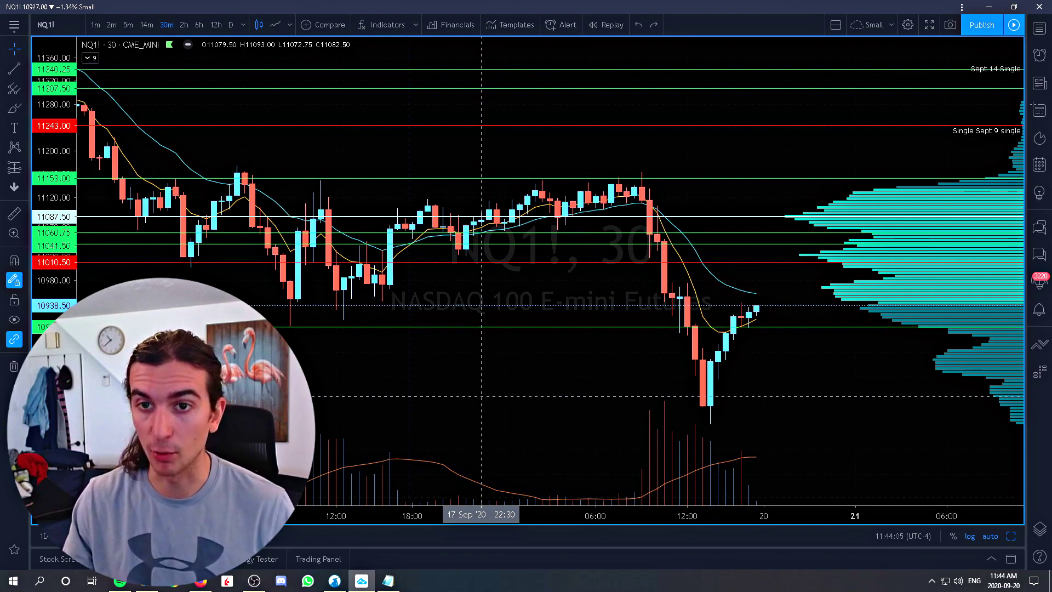
pyautogui.moveTo(481, 395); pyautogui.dragTo(558, 391)
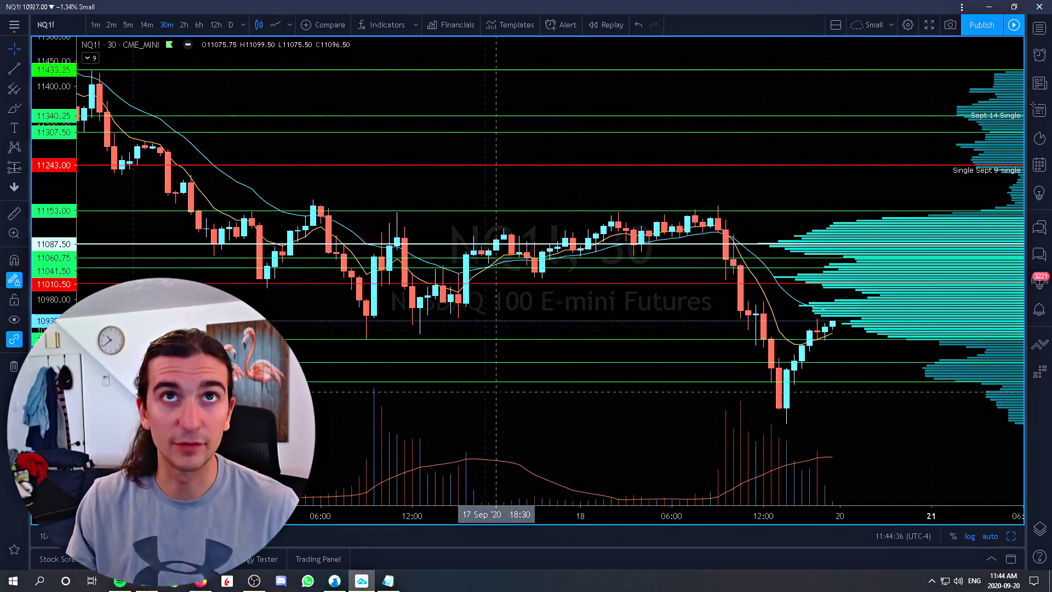
pyautogui.click(558, 347)
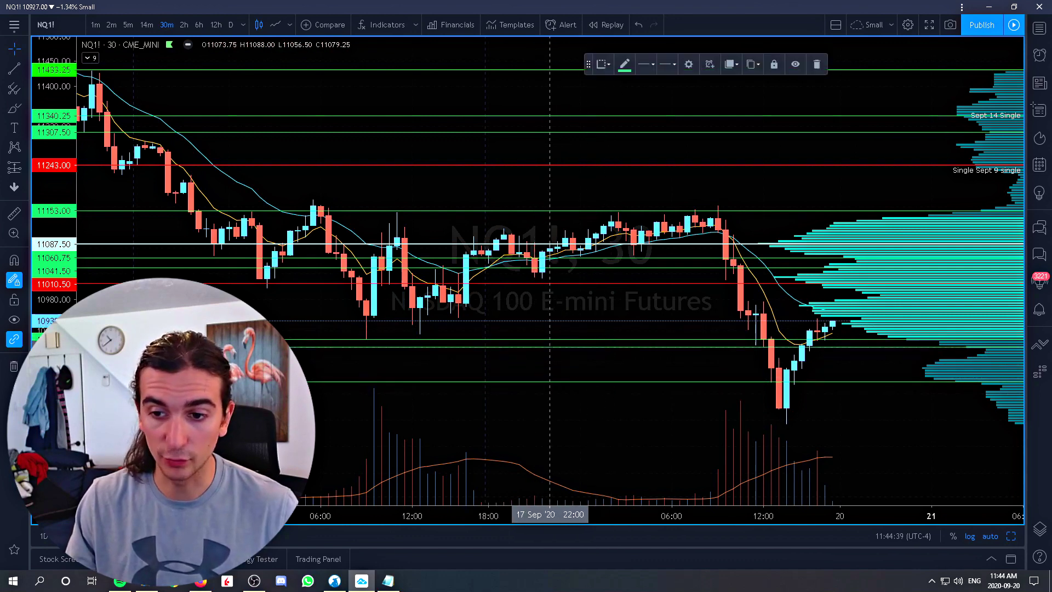
pyautogui.moveTo(557, 356)
pyautogui.mouseDown()
pyautogui.moveTo(563, 293)
pyautogui.moveTo(572, 410)
pyautogui.moveTo(574, 364)
pyautogui.mouseUp()
# Open the horizontal line's settings, review its tabs, and switch the line to dashed.
pyautogui.rightClick(573, 364)
pyautogui.click(597, 558)
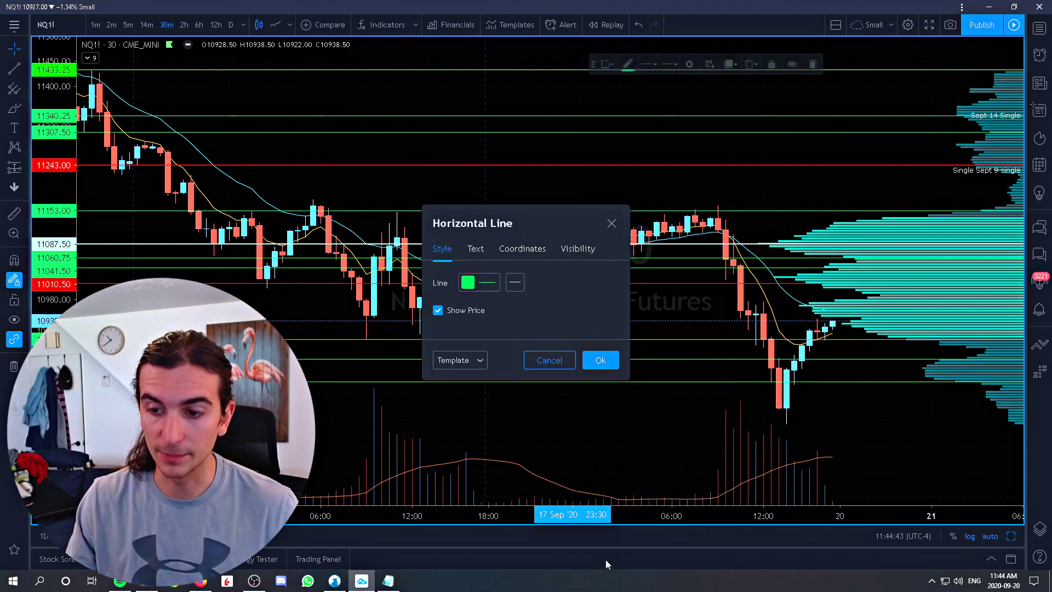
pyautogui.click(475, 249)
pyautogui.click(528, 249)
pyautogui.click(581, 250)
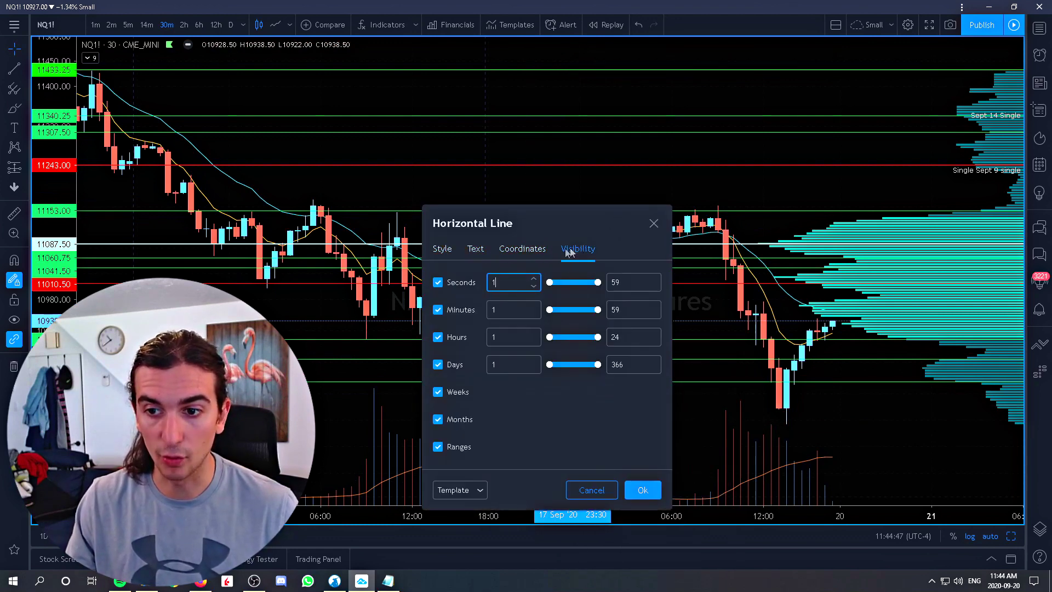
pyautogui.click(444, 249)
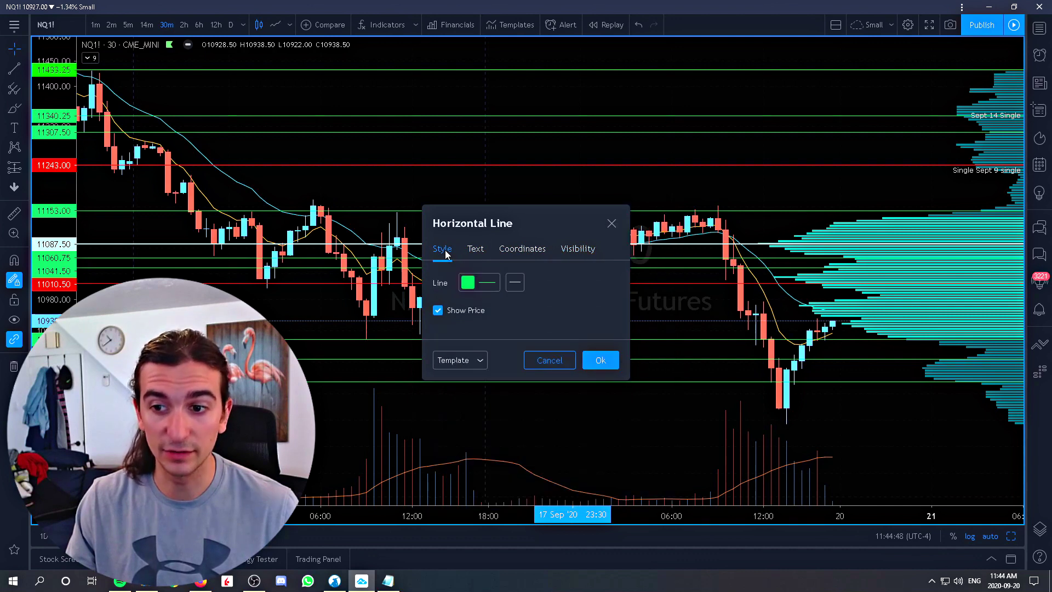
pyautogui.click(516, 284)
pyautogui.click(530, 319)
pyautogui.click(515, 284)
# Label the line 'Important level' aligned right, apply it, then delete the line.
pyautogui.click(474, 249)
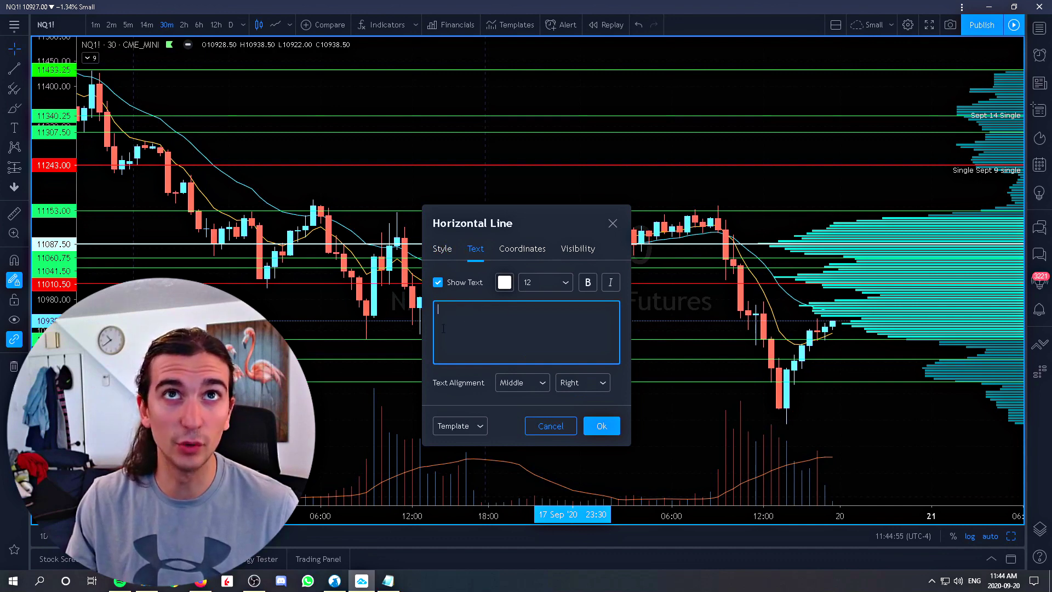
pyautogui.write('Important level')
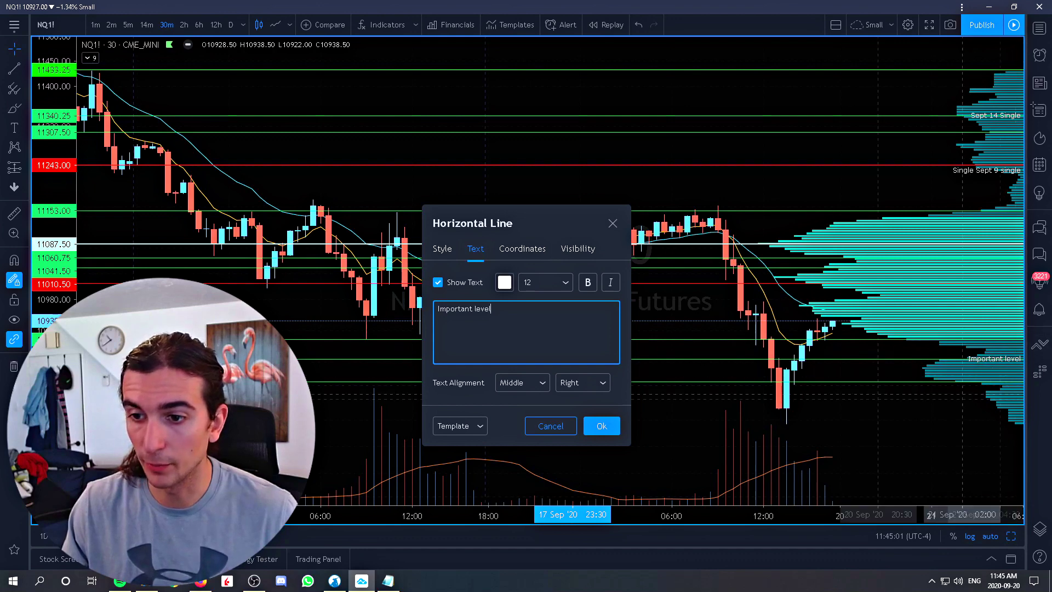
pyautogui.click(591, 382)
pyautogui.click(577, 423)
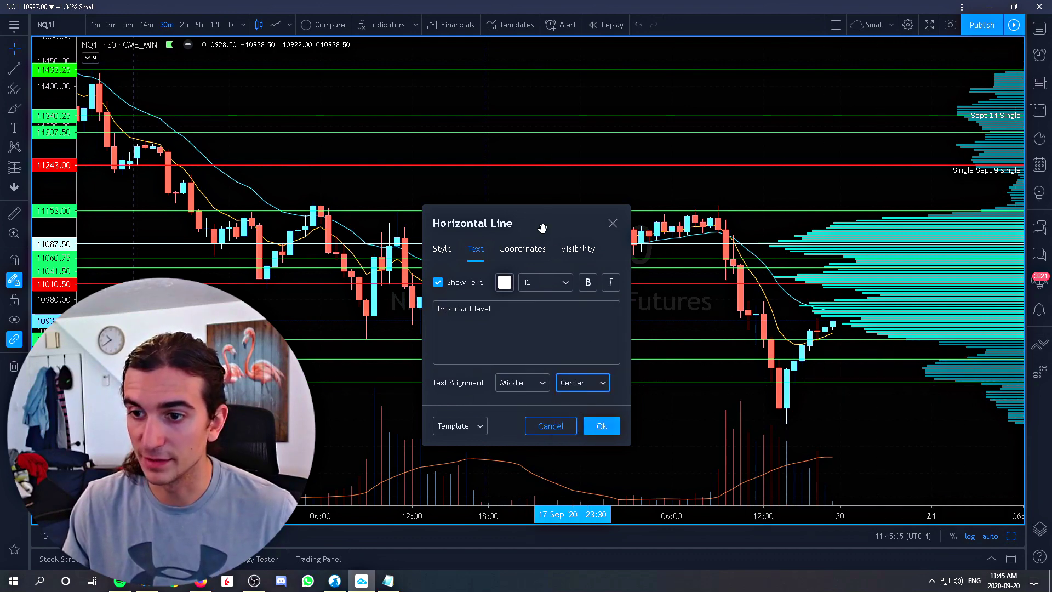
pyautogui.moveTo(542, 228); pyautogui.dragTo(294, 191)
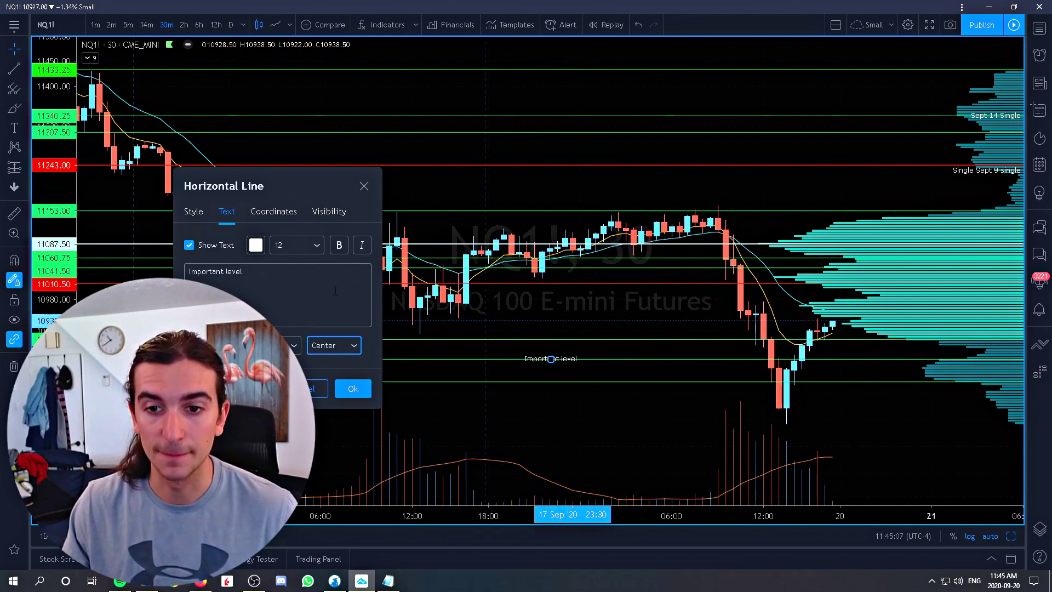
pyautogui.click(337, 349)
pyautogui.click(335, 400)
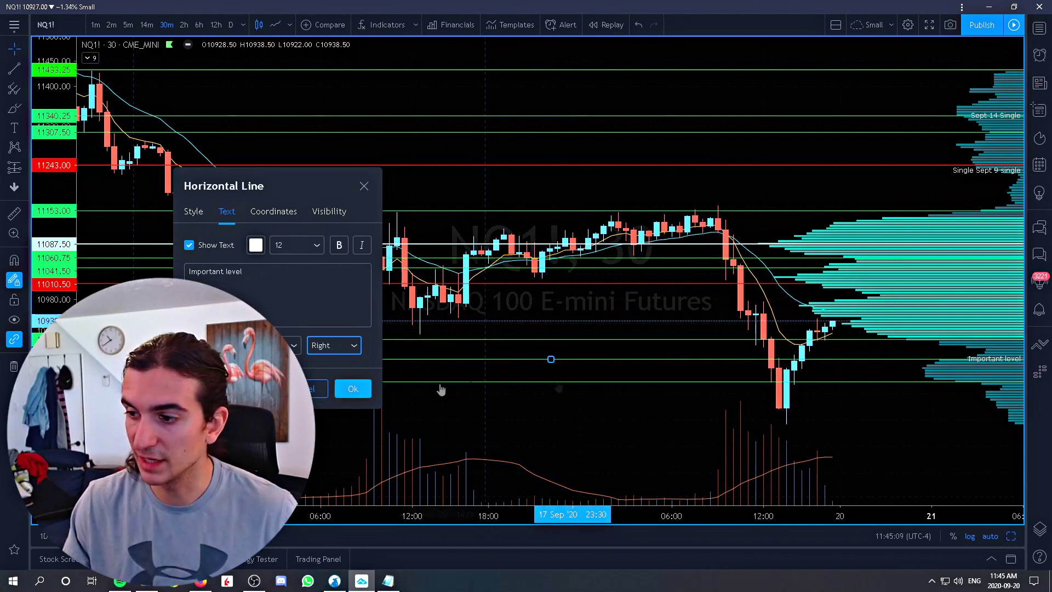
pyautogui.click(353, 389)
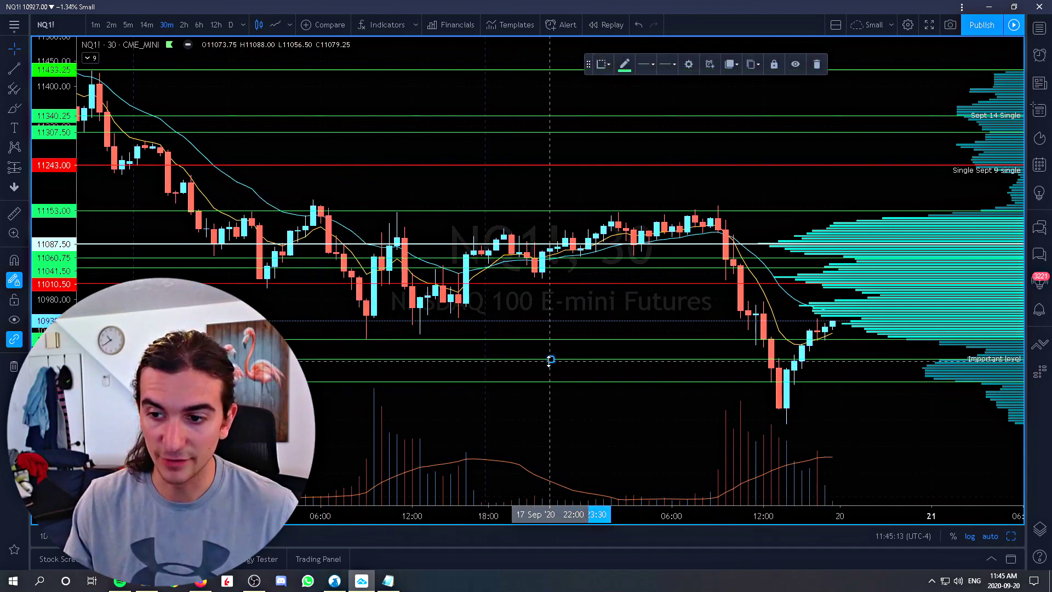
pyautogui.press('Delete')
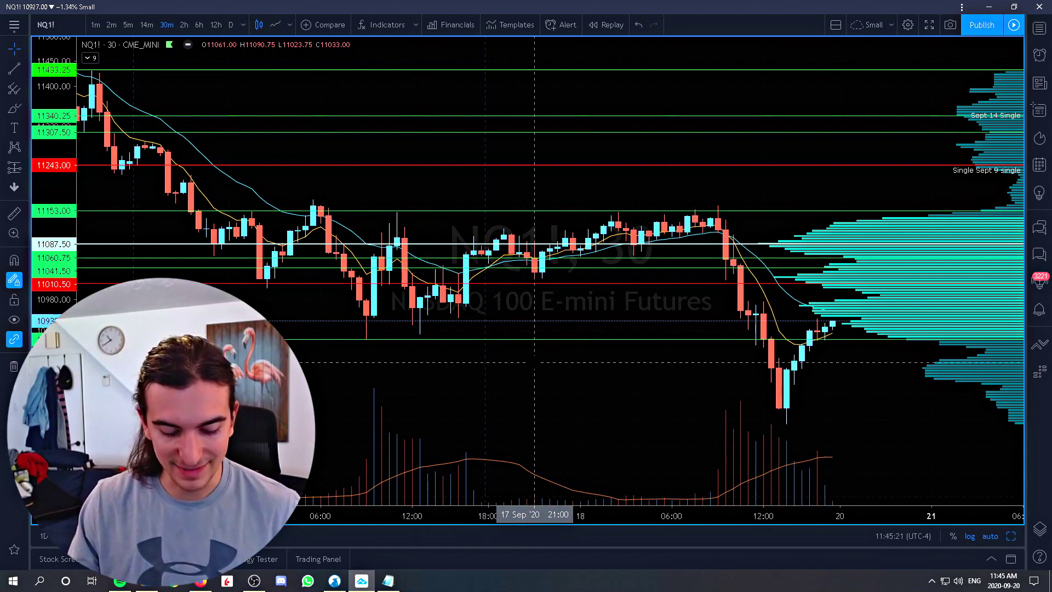
pyautogui.click(128, 25)
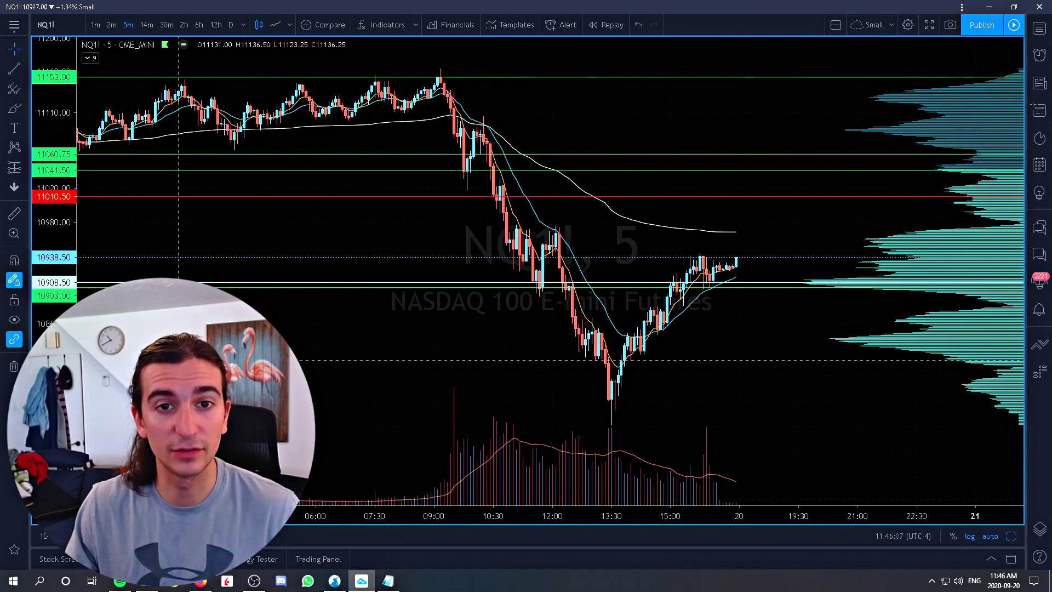
pyautogui.click(14, 68)
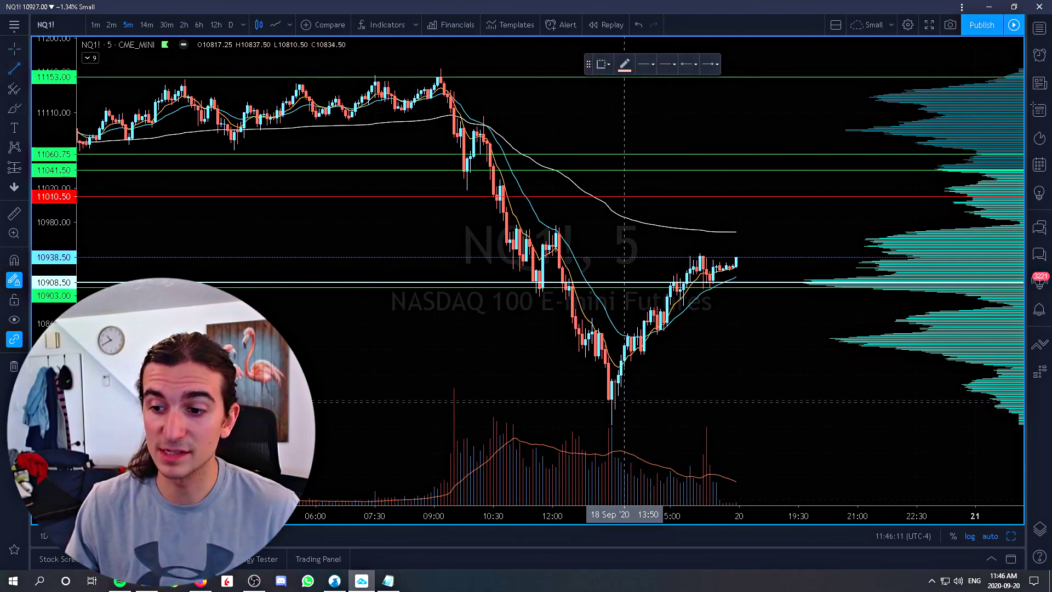
pyautogui.click(615, 423)
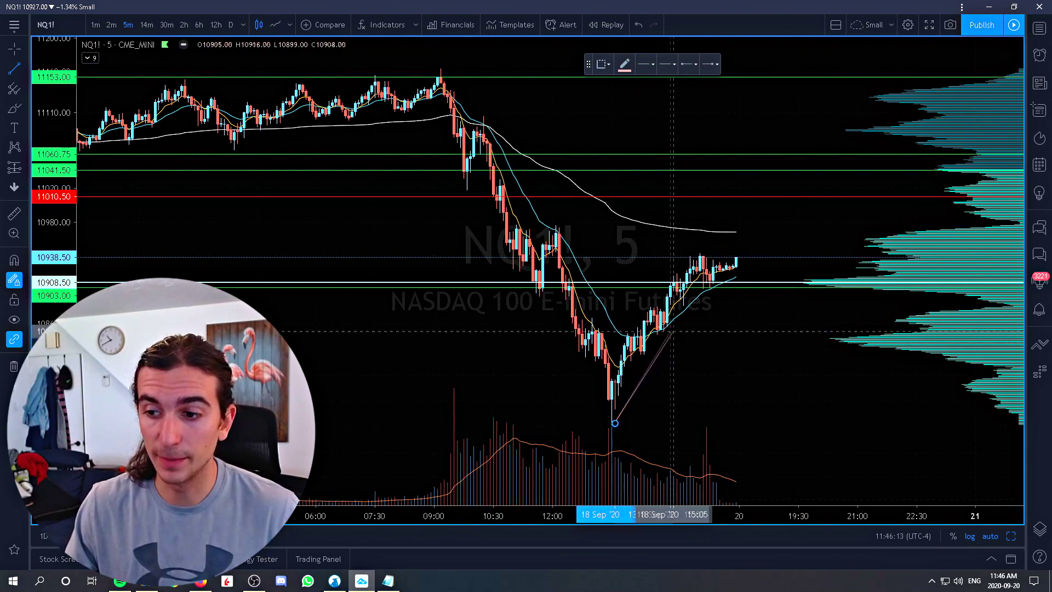
pyautogui.click(712, 304)
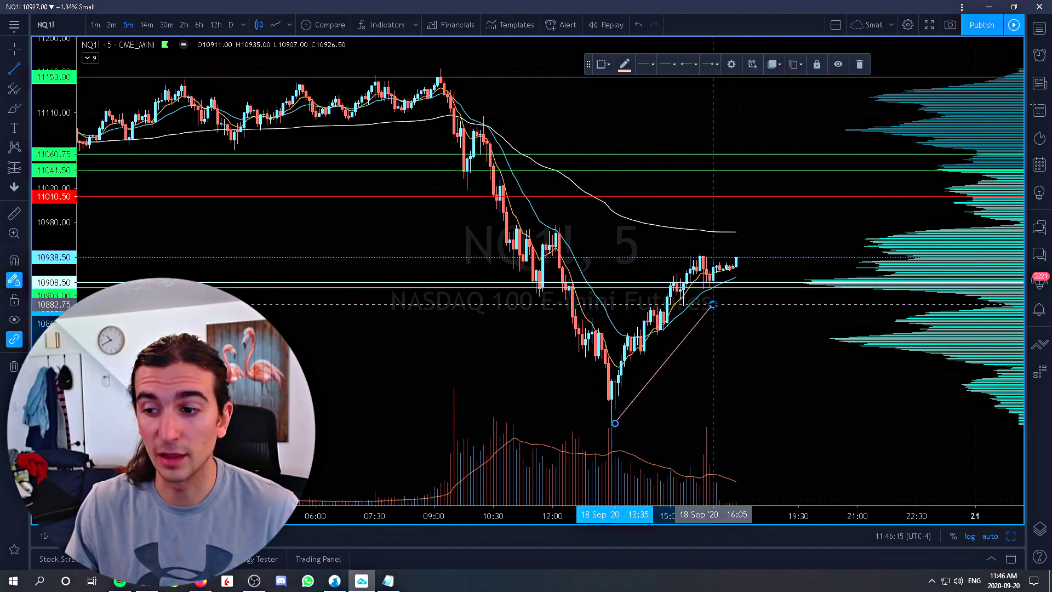
pyautogui.click(706, 384)
pyautogui.click(752, 335)
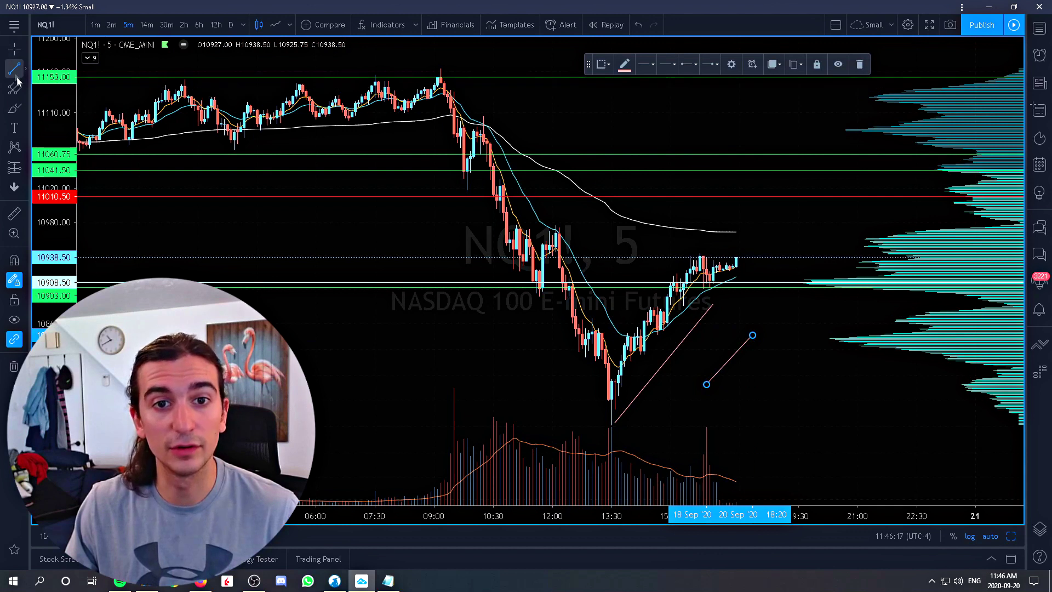
pyautogui.click(13, 49)
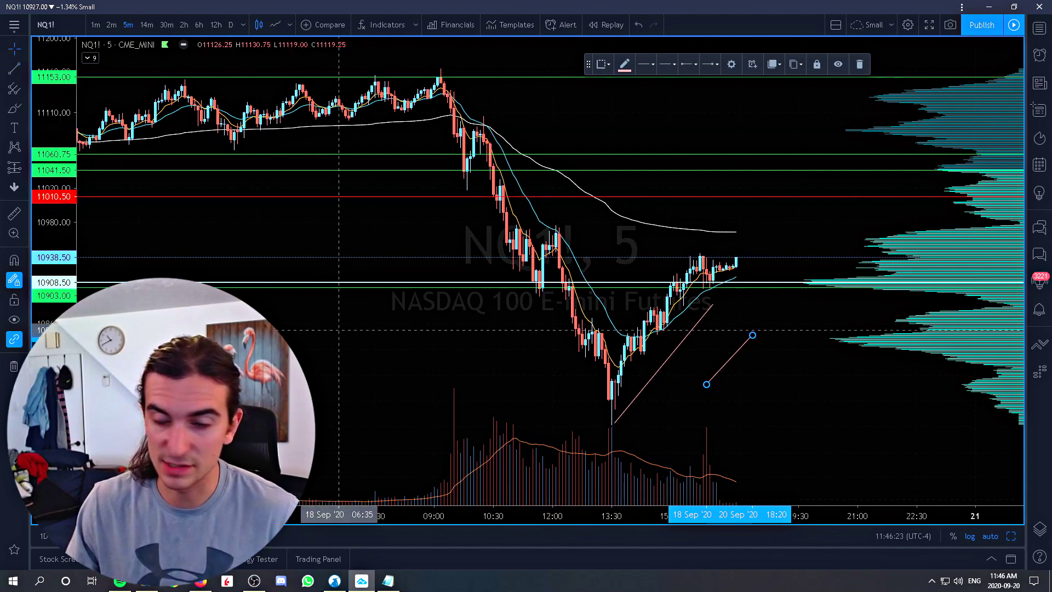
pyautogui.hotkey('ctrl', 'z')
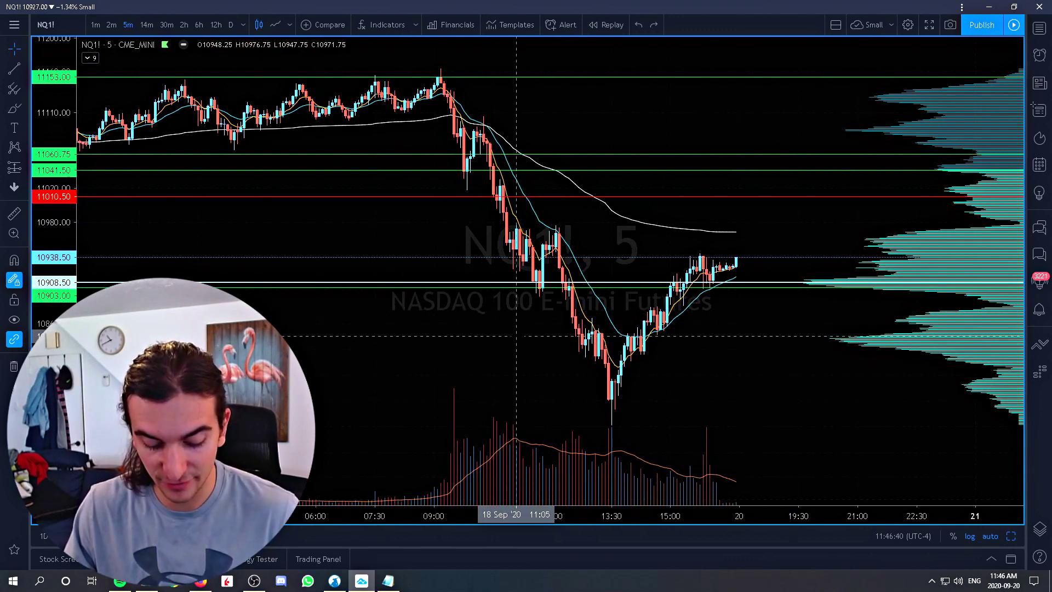
pyautogui.hotkey('alt', 'h')
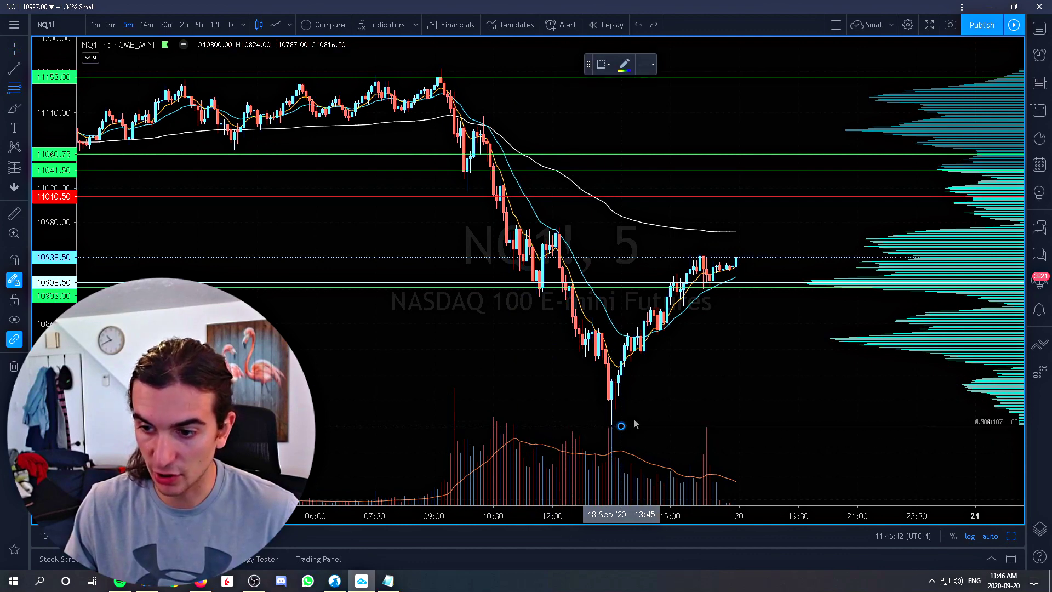
pyautogui.click(735, 254)
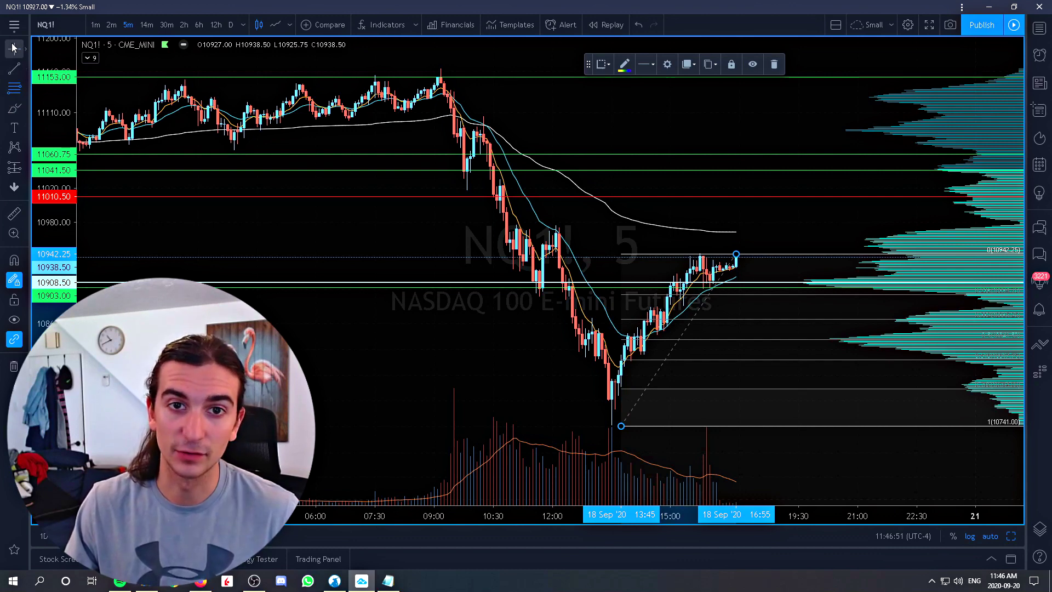
pyautogui.press('Delete')
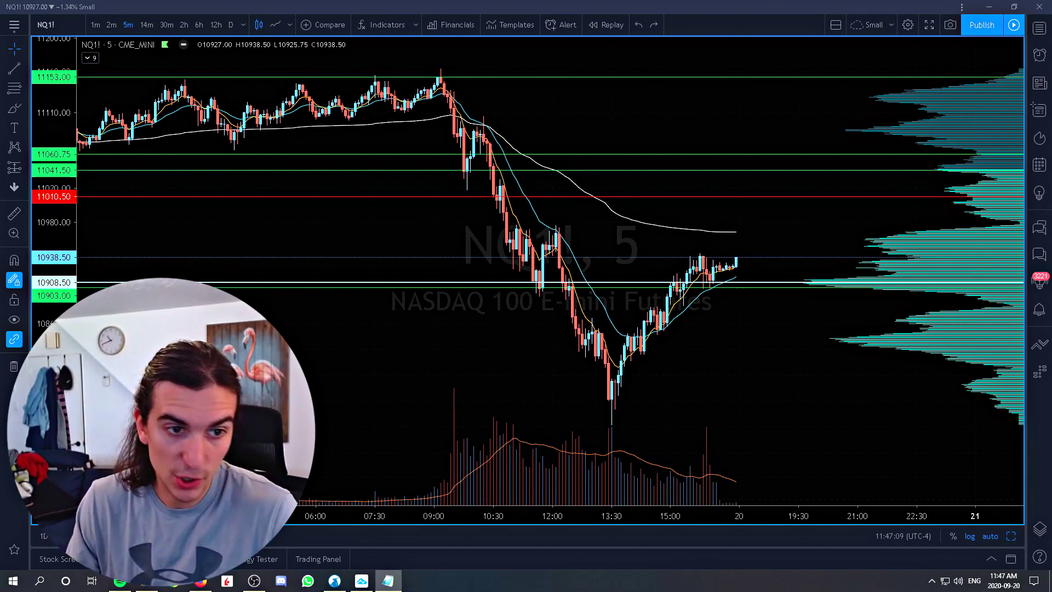
pyautogui.click(377, 299)
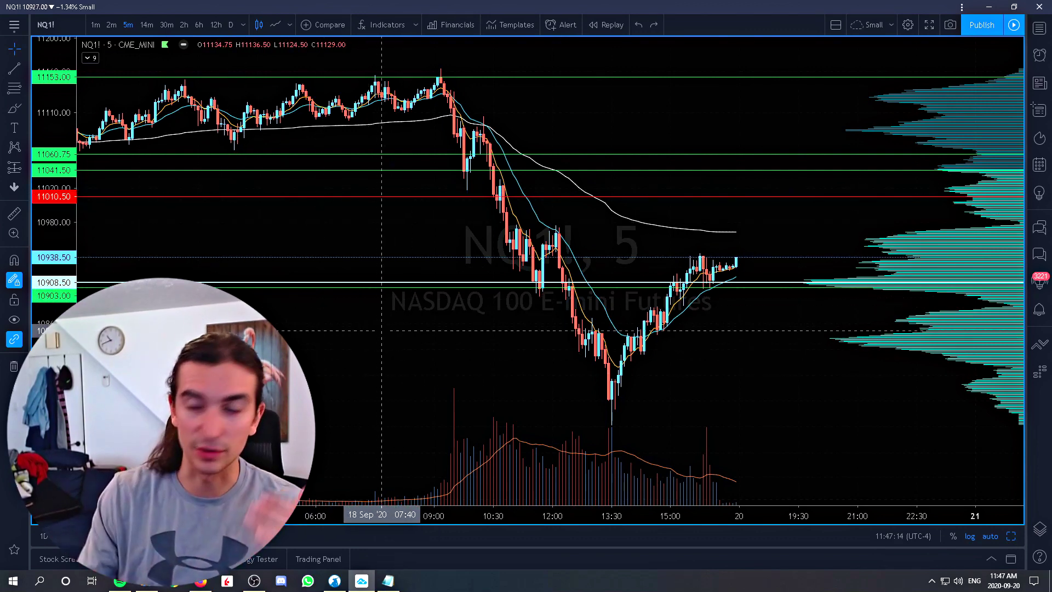
pyautogui.click(1039, 27)
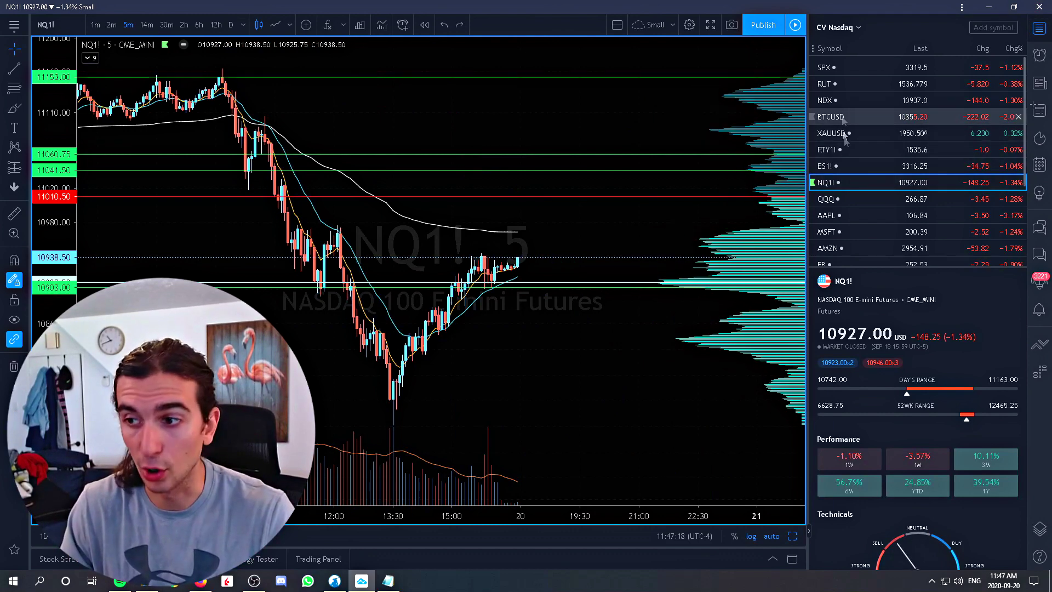
pyautogui.scroll(-2, 854, 154)
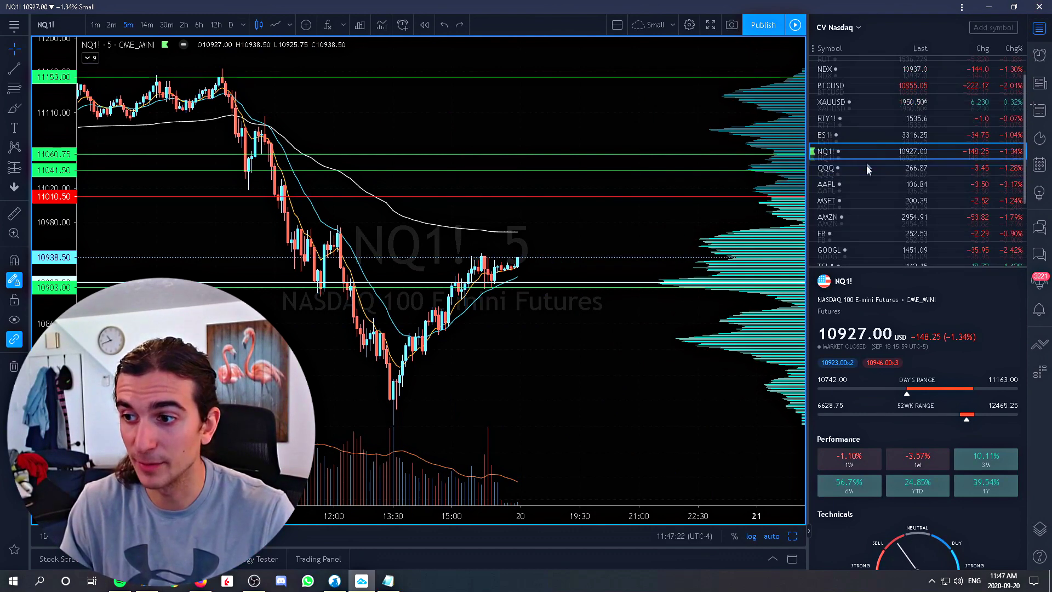
pyautogui.scroll(2, 843, 165)
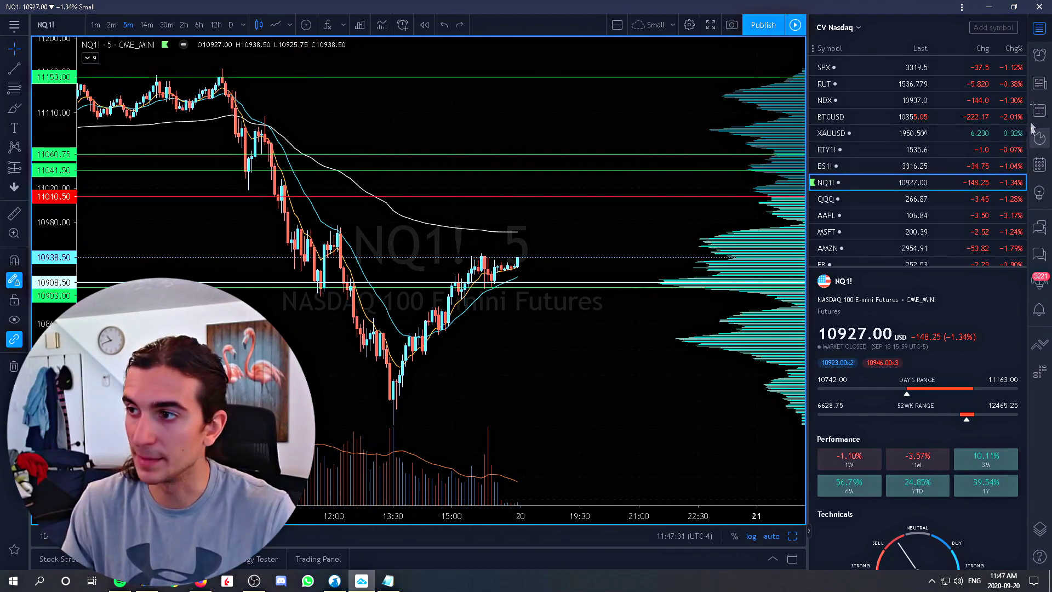
pyautogui.click(1040, 28)
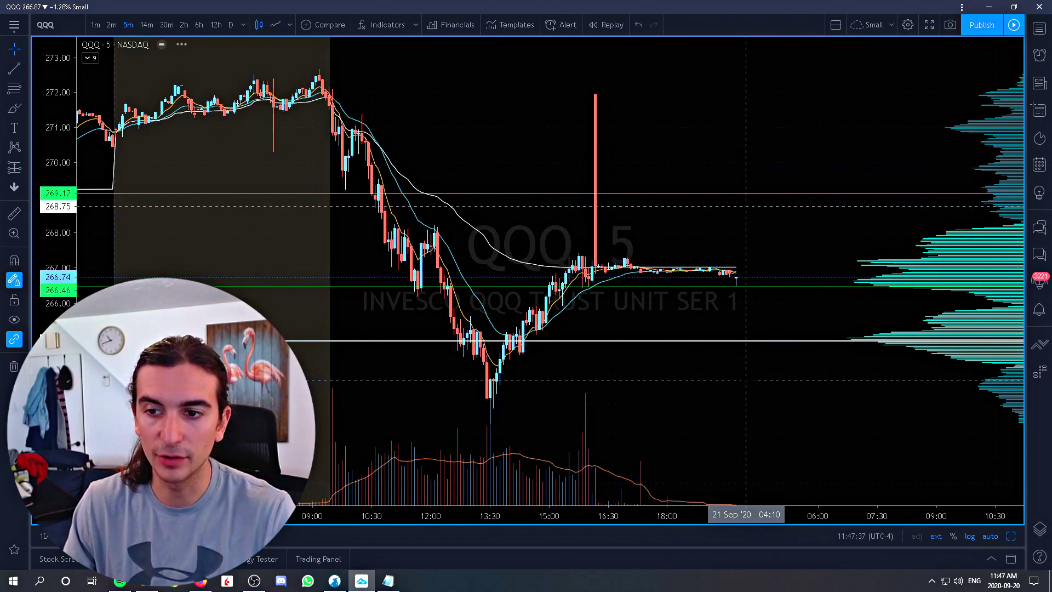
pyautogui.press('space')
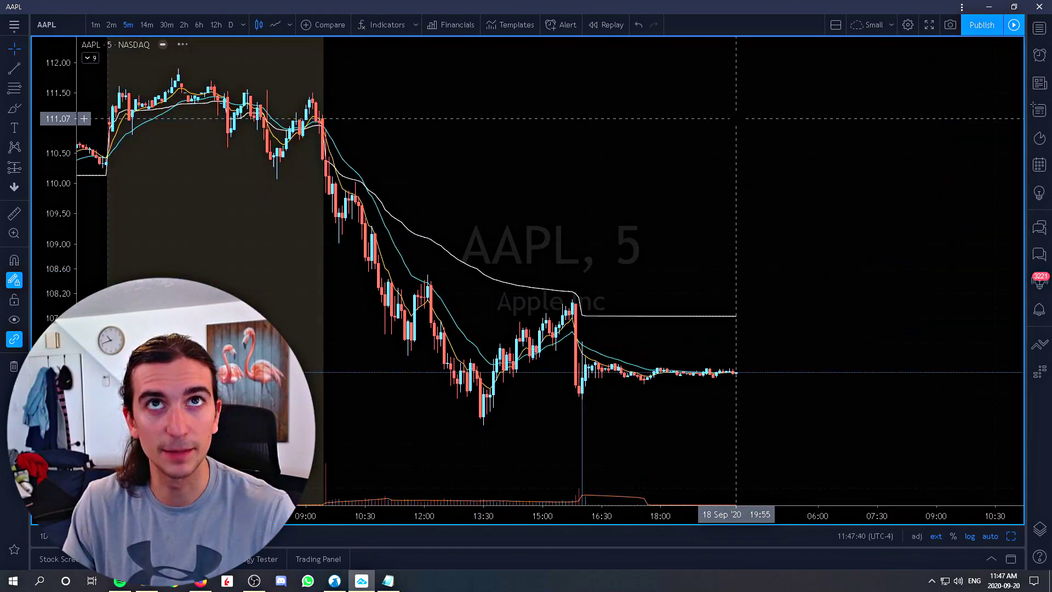
pyautogui.press('space')
pyautogui.press('space')
pyautogui.press('space')
pyautogui.press('space')
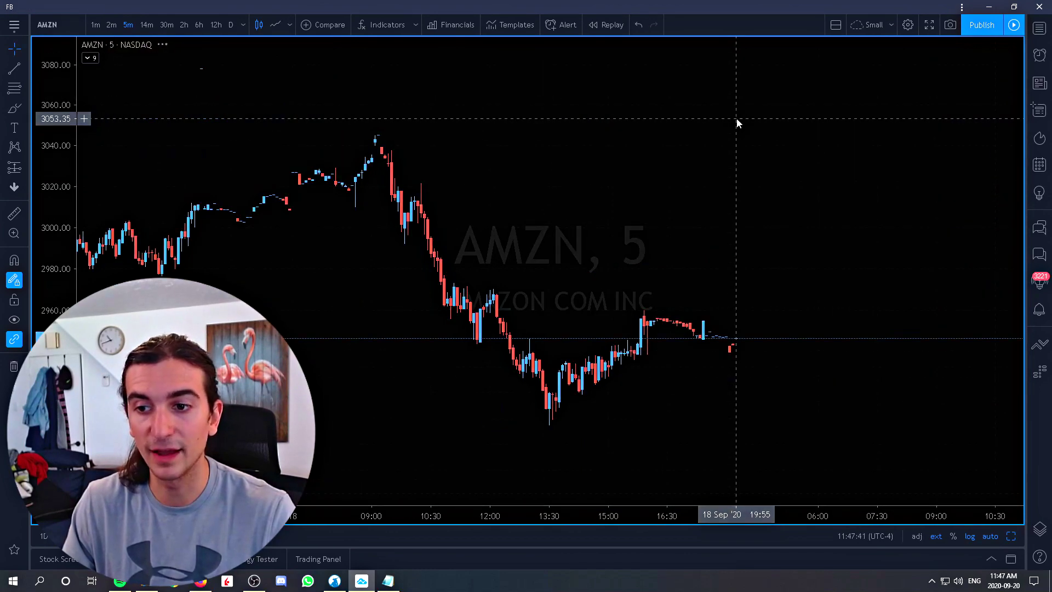
pyautogui.press('space')
pyautogui.press('space')
pyautogui.hotkey('shift', 'space')
pyautogui.hotkey('shift', 'space')
pyautogui.hotkey('shift', 'space')
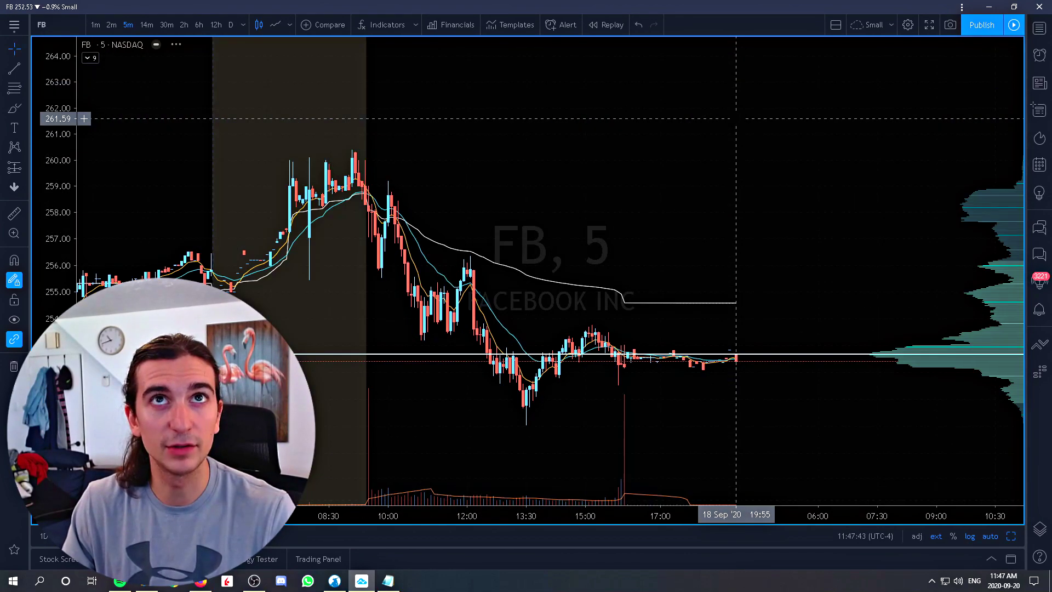
pyautogui.hotkey('shift', 'space')
pyautogui.hotkey('shift', 'space')
pyautogui.hotkey('shift', 'space')
pyautogui.hotkey('shift', 'space')
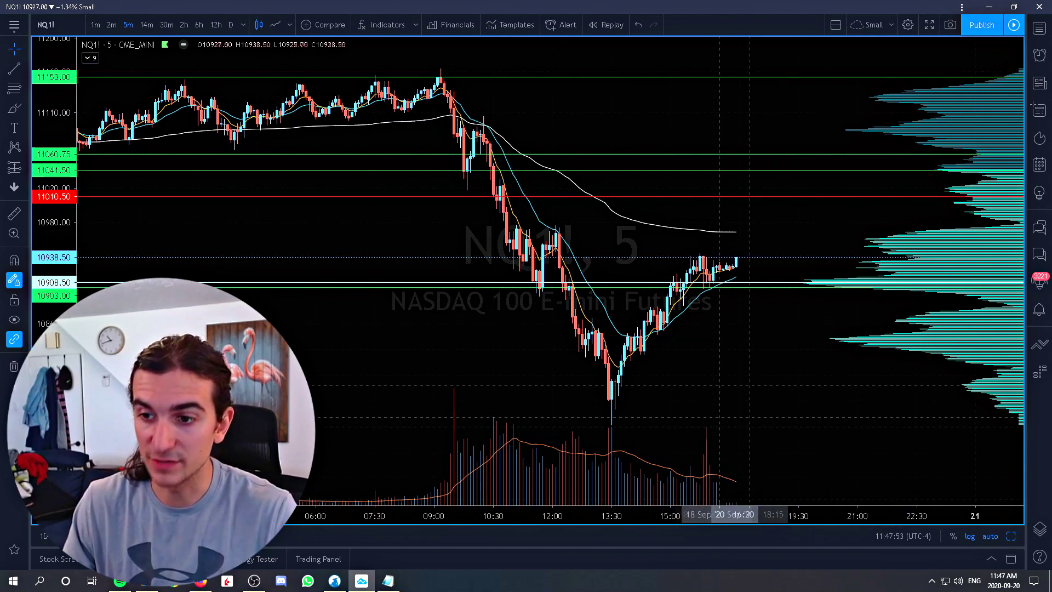
# Close the watchlist and show the NQ1! depth-of-market ladder beside the 5-minute chart.
pyautogui.press('space')
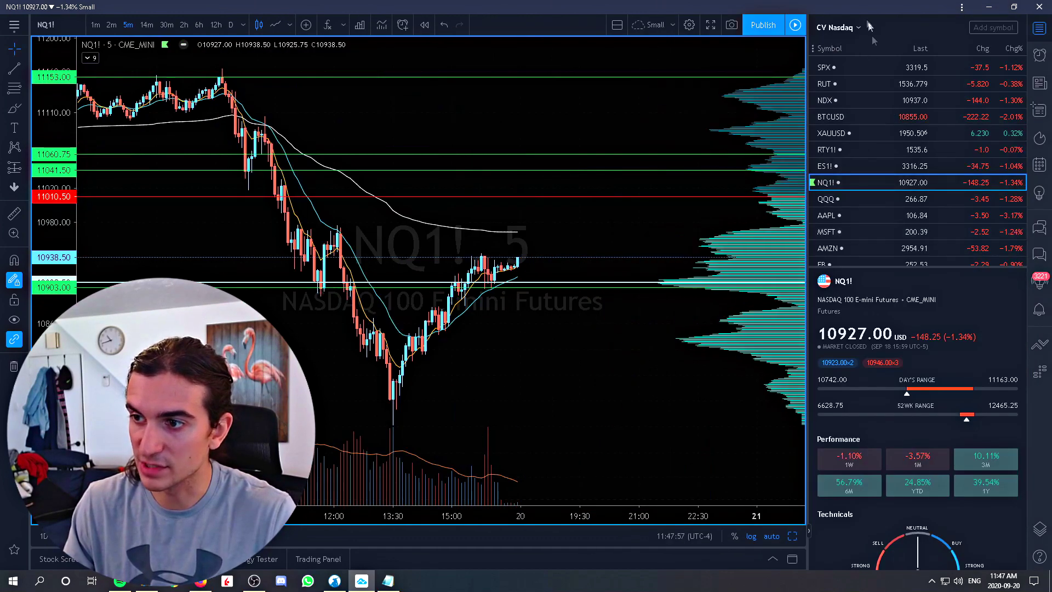
pyautogui.click(1039, 28)
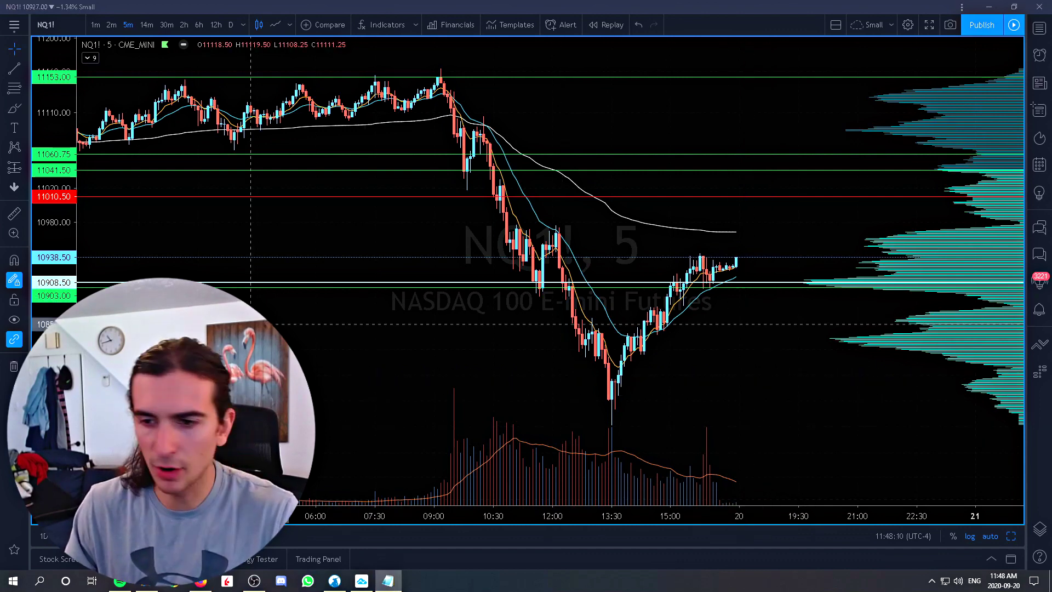
pyautogui.rightClick(313, 318)
pyautogui.click(283, 367)
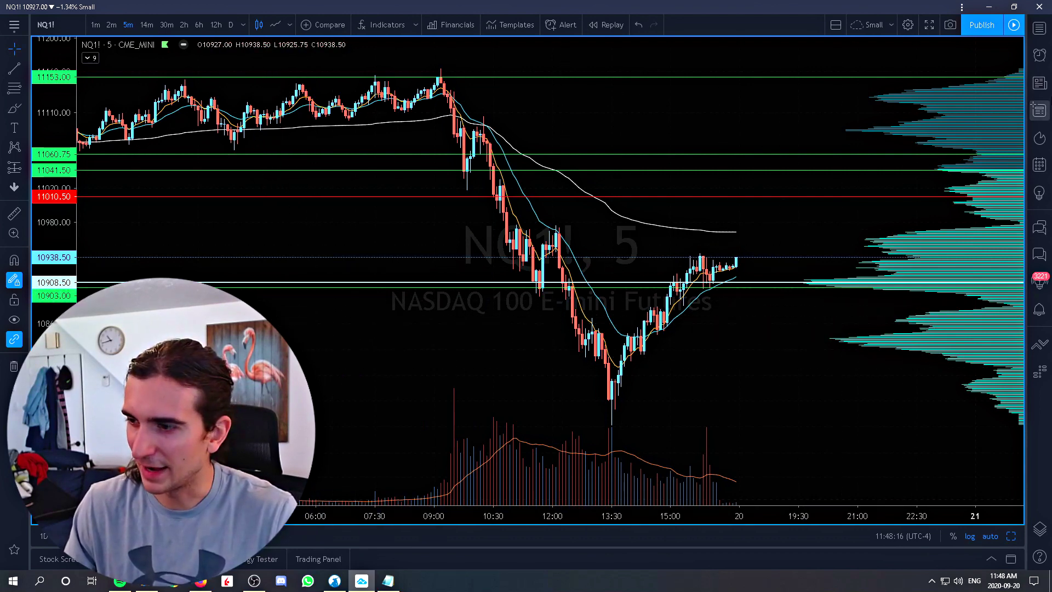
pyautogui.click(1039, 372)
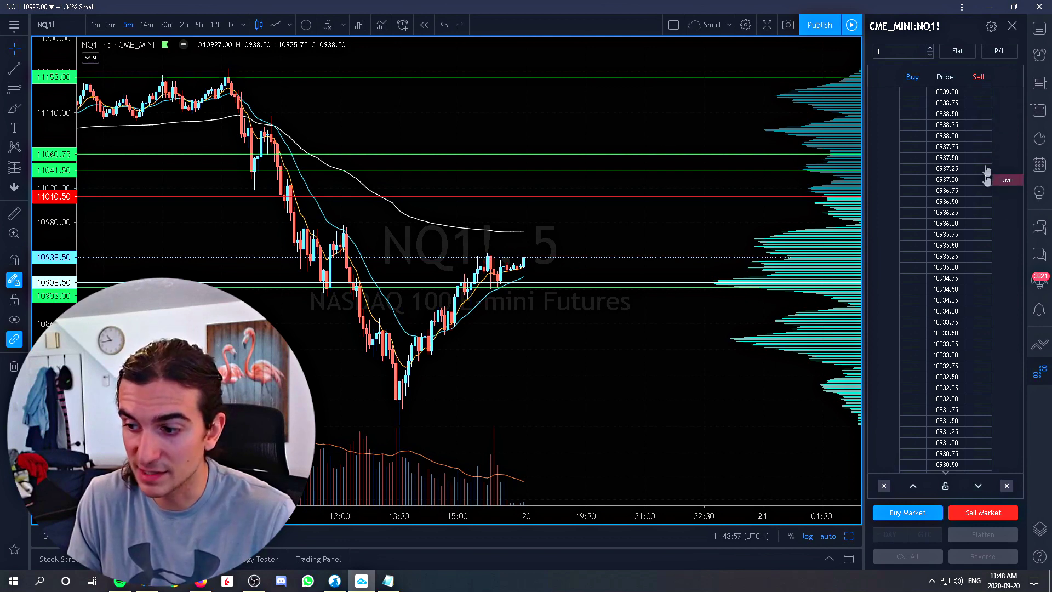
pyautogui.click(907, 276)
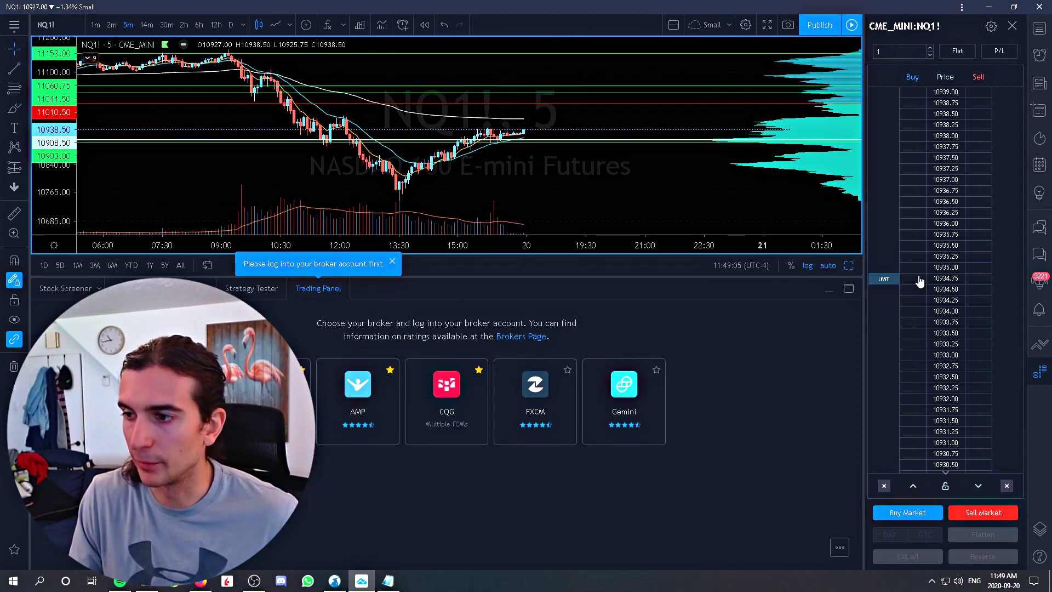
pyautogui.click(394, 262)
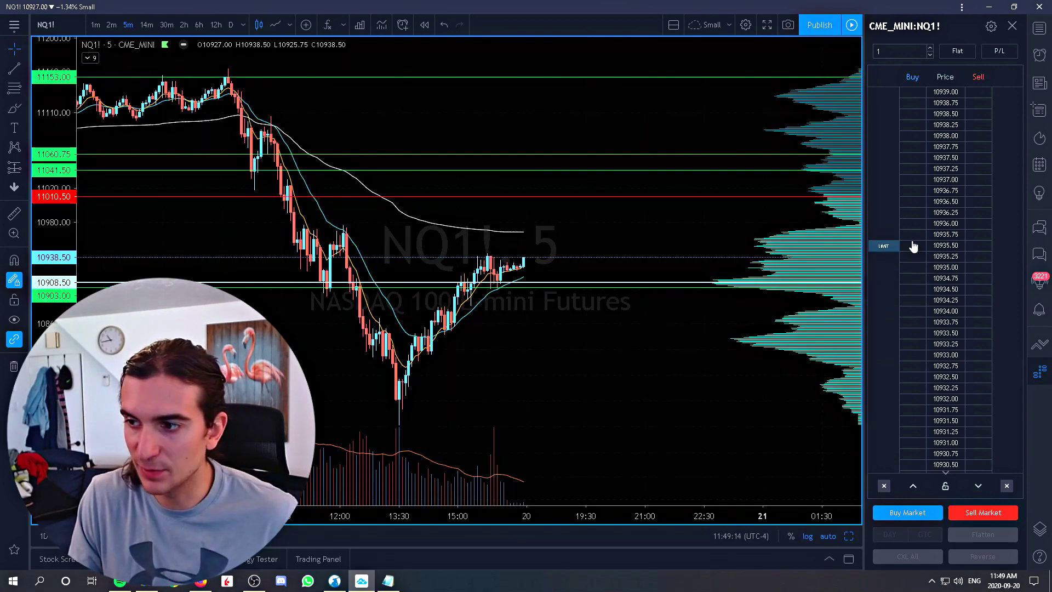